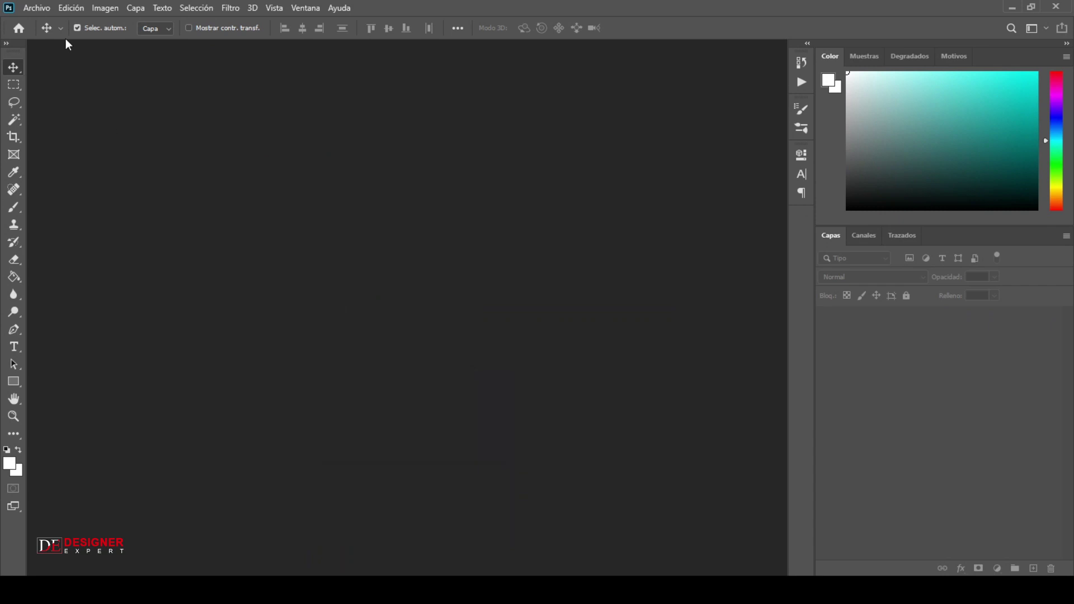
Open the photo of the bearded man smoking a cigar from Archivo > Abrir
click(36, 7)
click(36, 23)
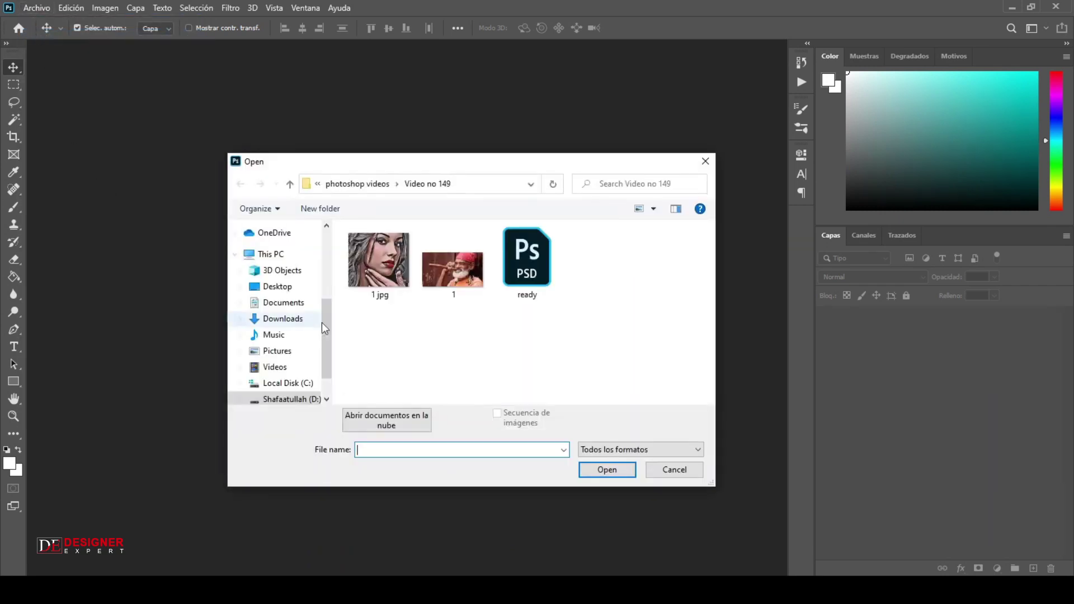
double_click(459, 269)
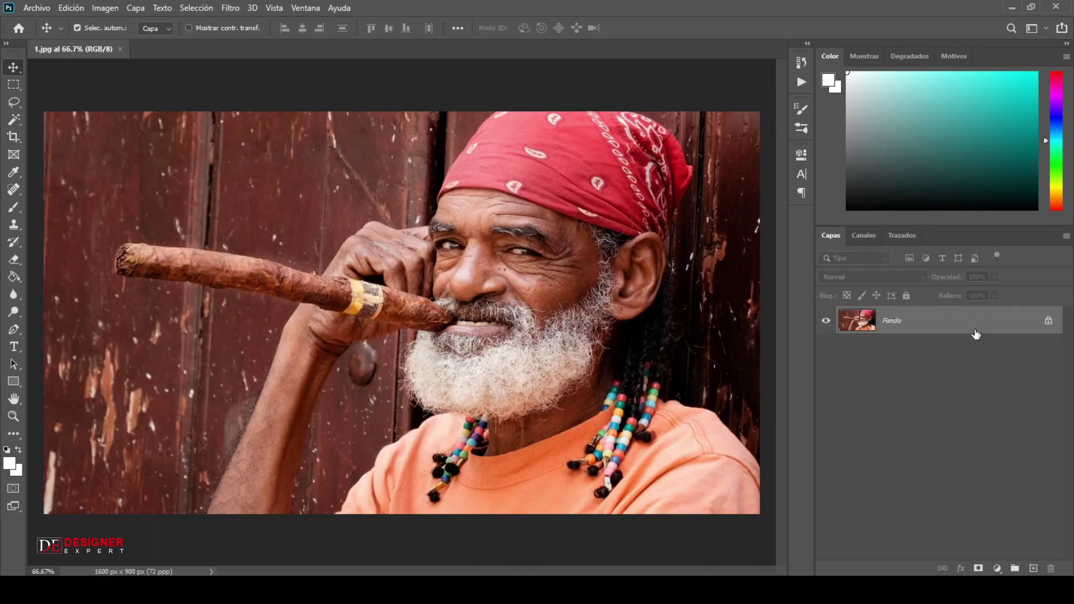
Duplicate the Fondo layer as 'Fondo copia'
right_click(976, 333)
click(976, 358)
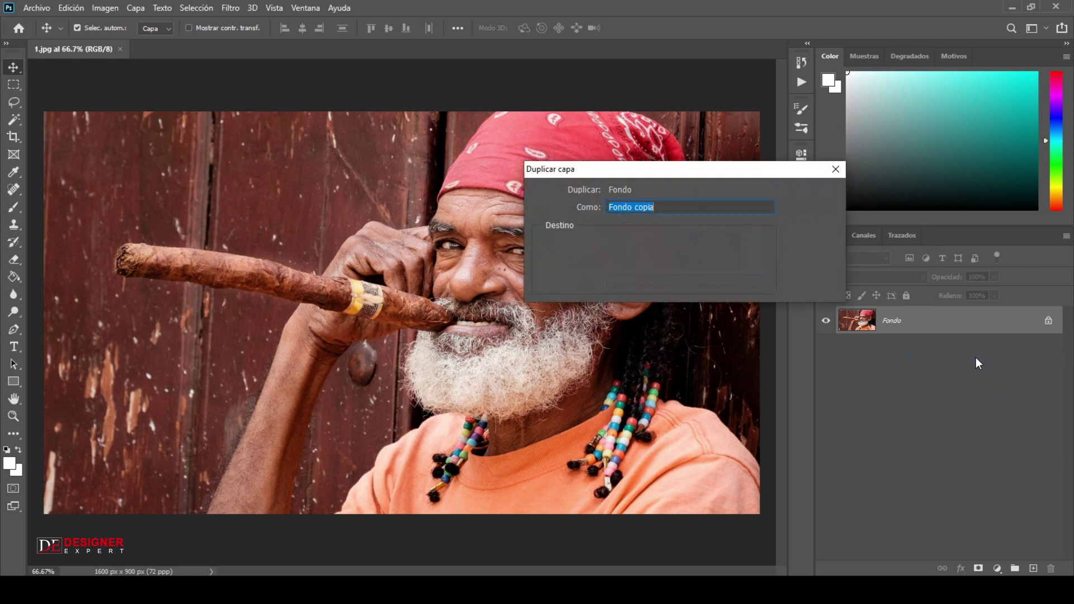
click(814, 194)
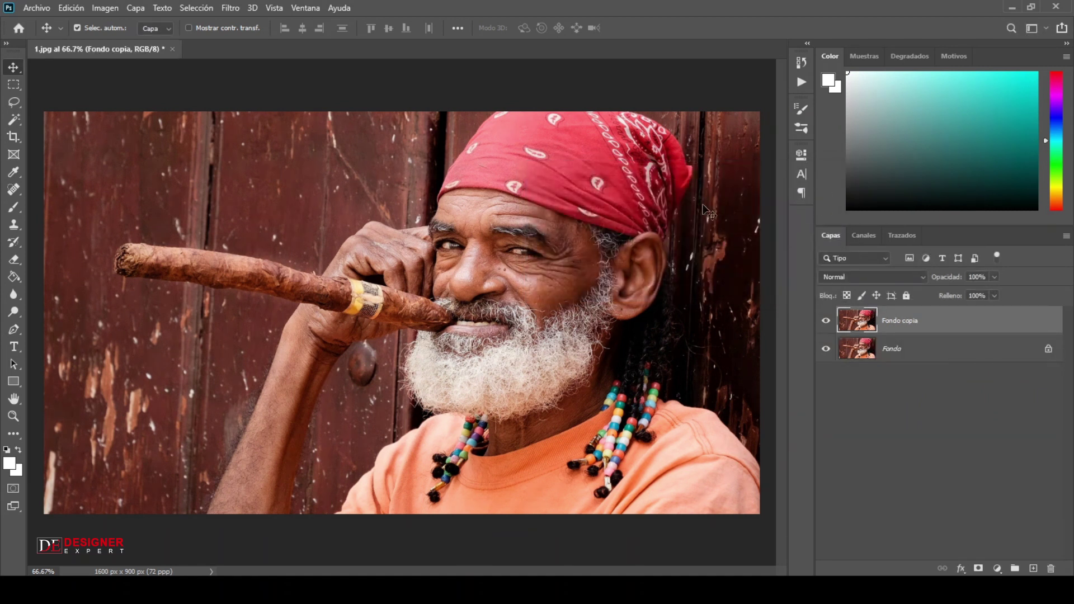
Apply Sombras/iluminaciones to the copy with a 50% shadow amount
click(102, 8)
mouse_move(114, 42)
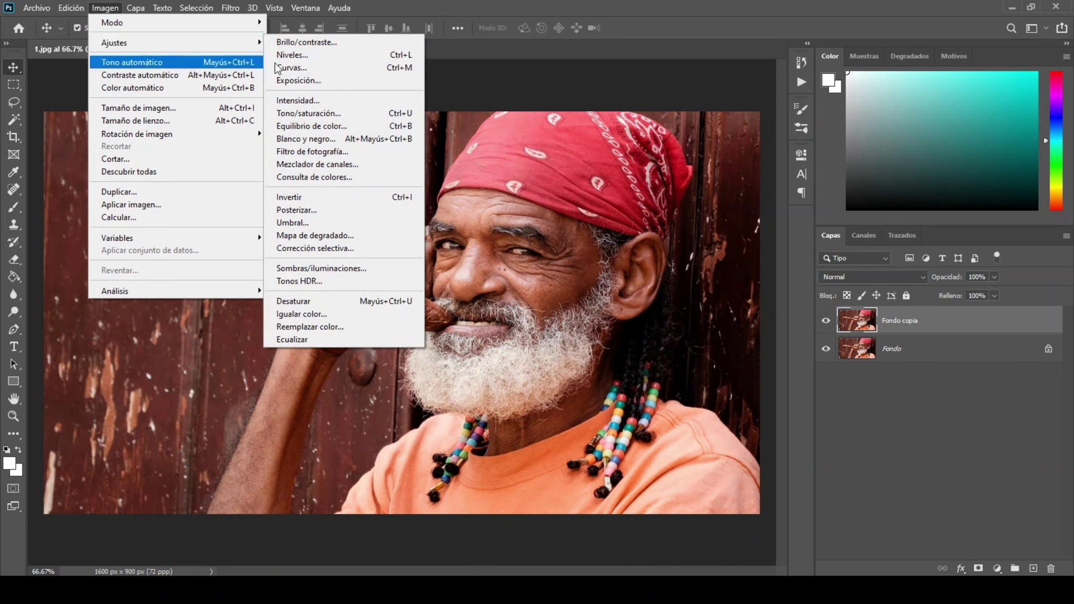
click(362, 268)
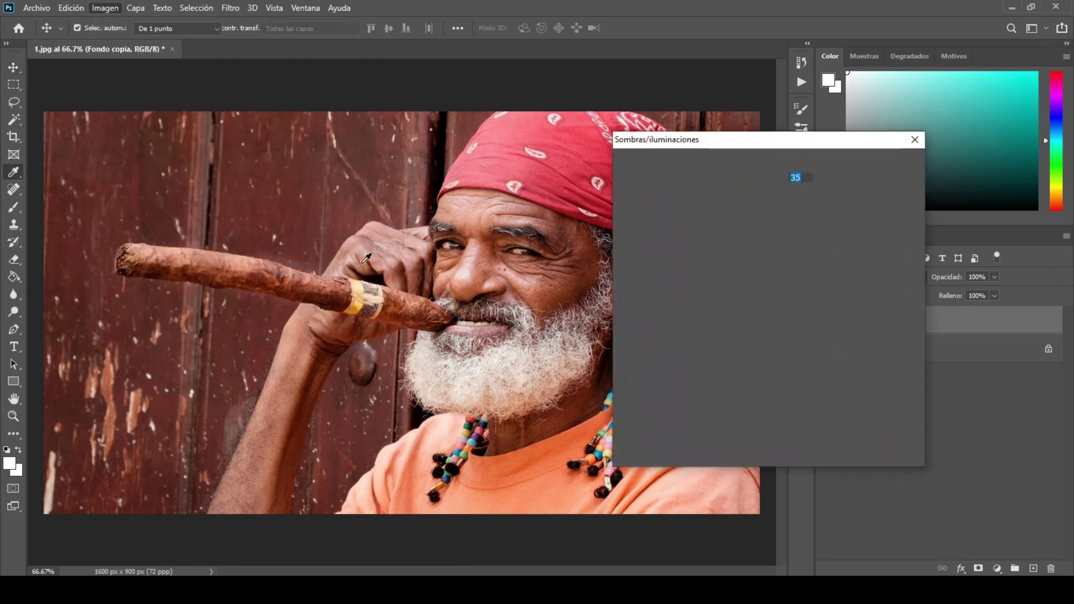
drag(719, 181, 721, 181)
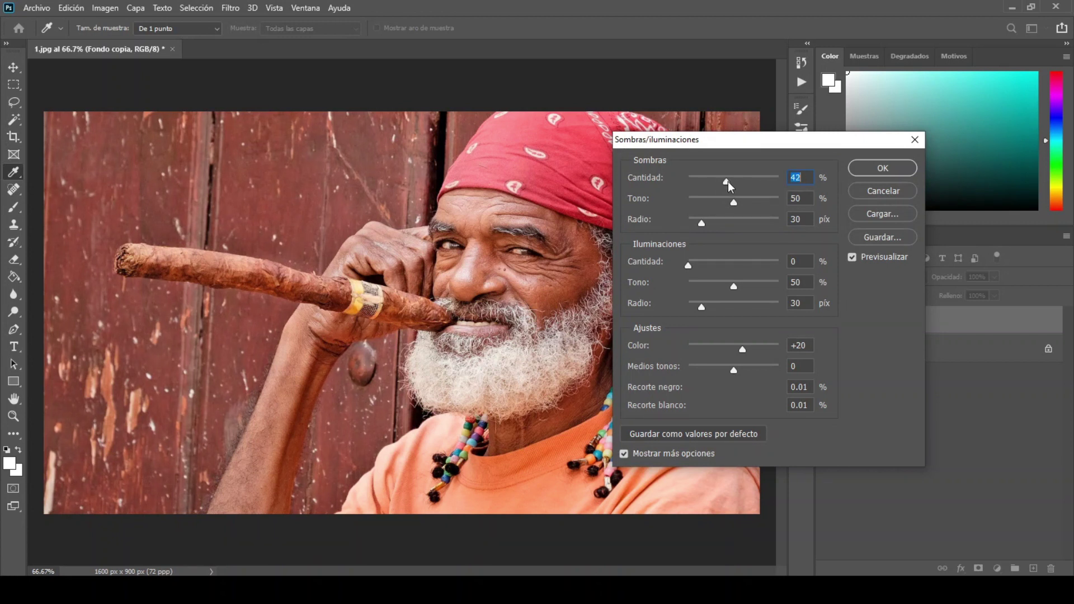
key(alt)
click(897, 166)
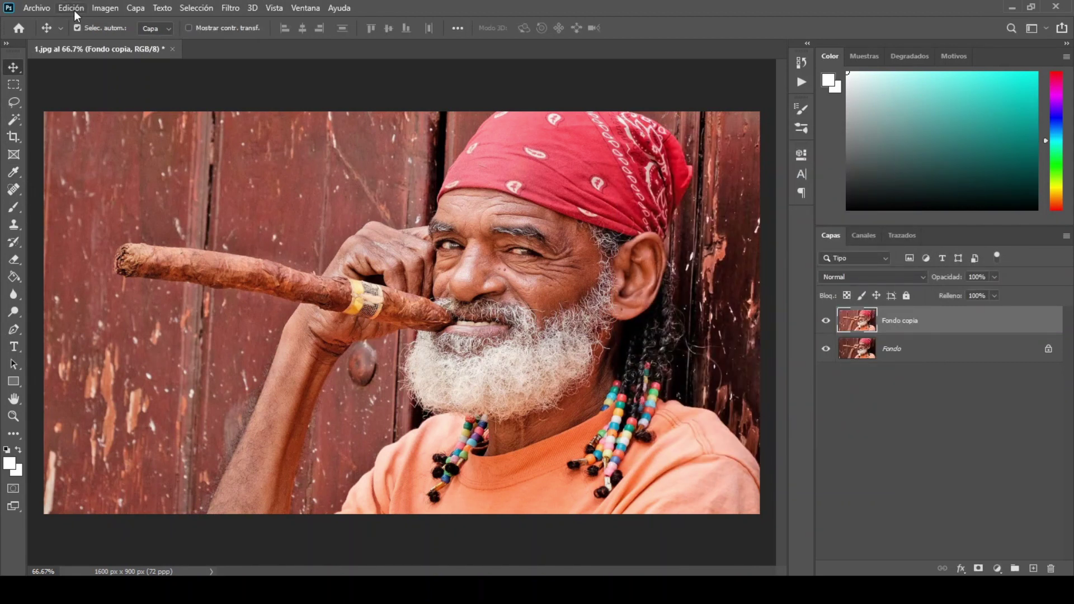
Reapply Sombras/iluminaciones: Sombras 50, Iluminaciones 23, Color -100, Medios tonos +100
click(102, 9)
mouse_move(118, 42)
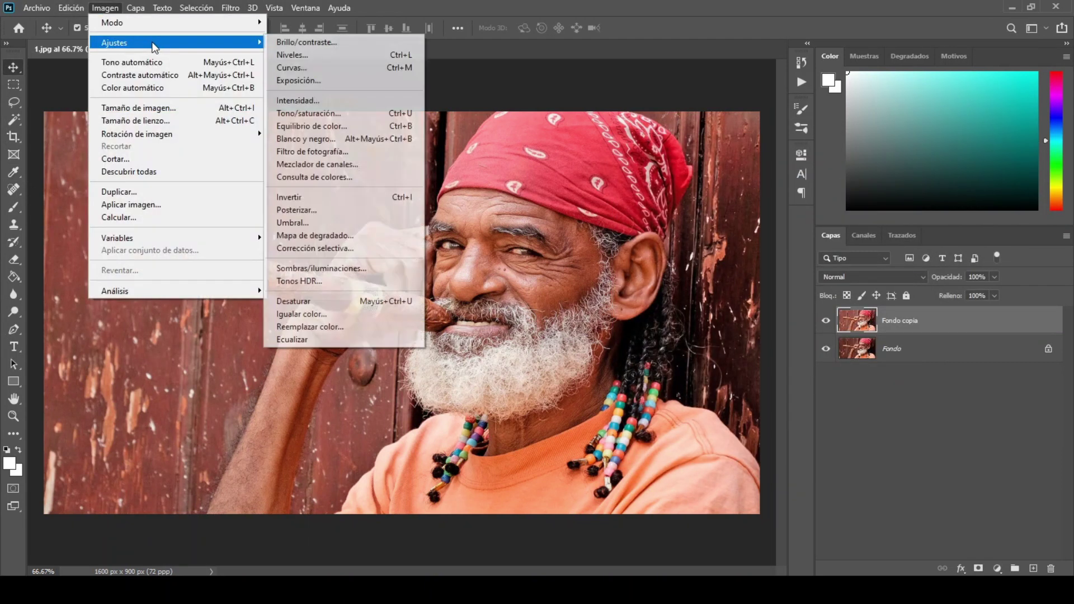
click(327, 268)
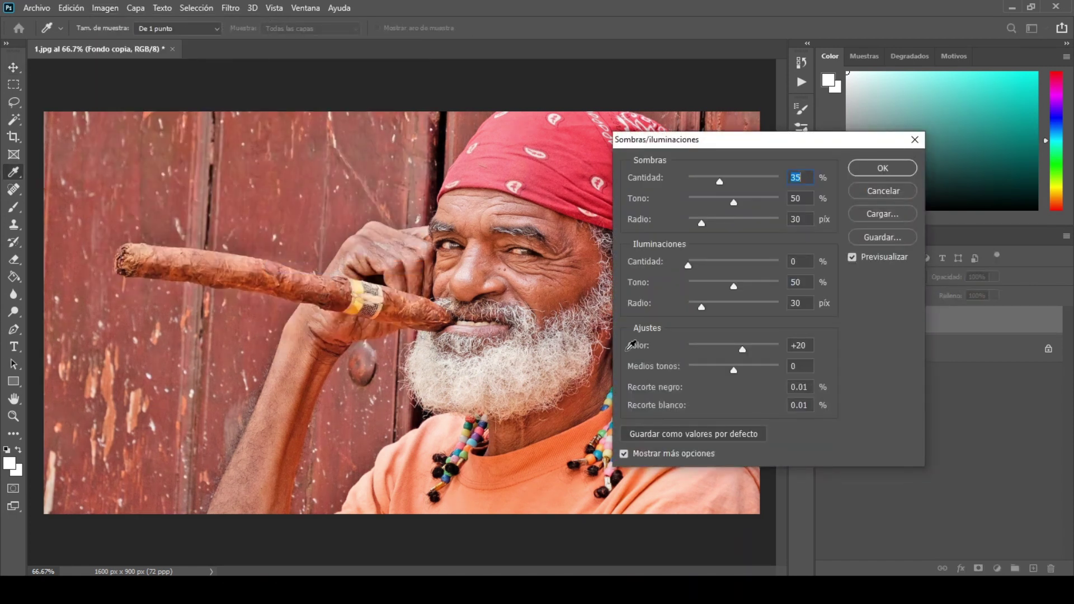
drag(724, 186, 738, 191)
drag(687, 266, 710, 269)
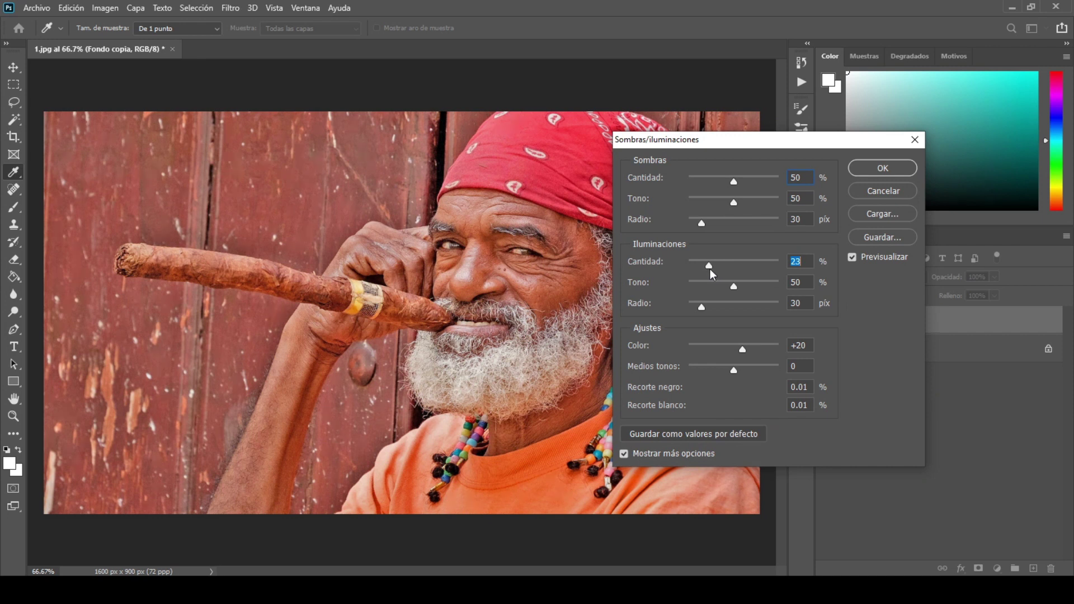
mouse_move(742, 350)
mouse_down()
mouse_move(692, 350)
mouse_move(790, 374)
mouse_up()
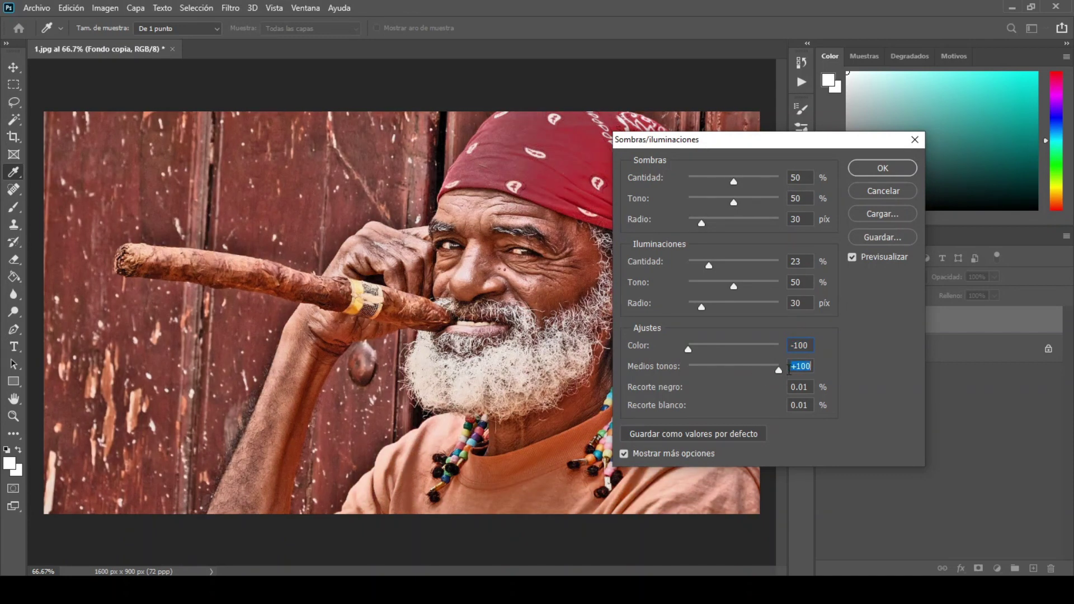
click(882, 169)
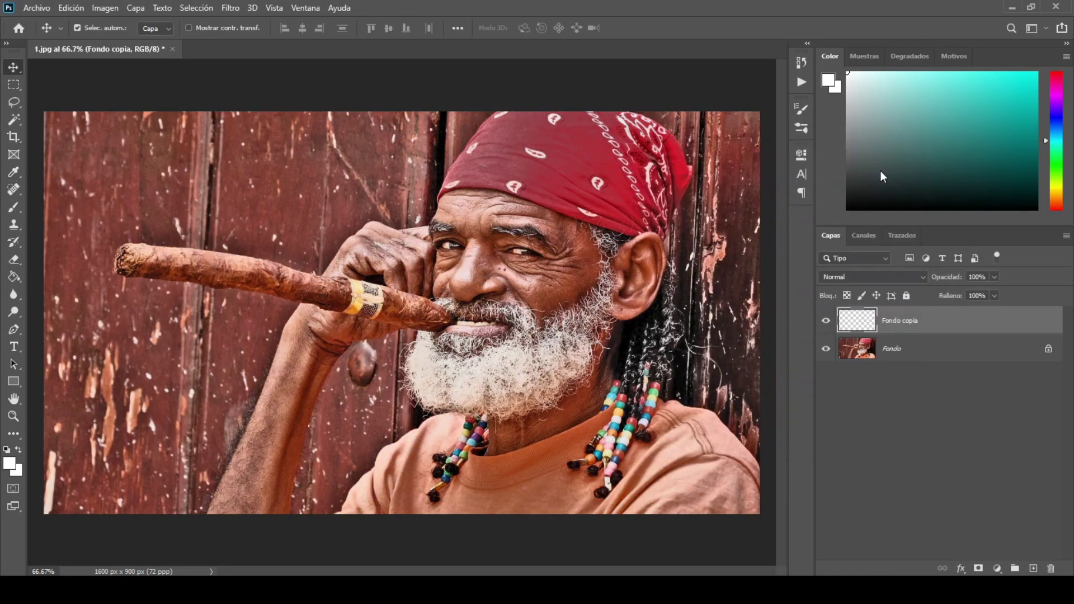
Set Brillo/contraste brightness to -20 to darken the portrait
click(111, 9)
mouse_move(114, 42)
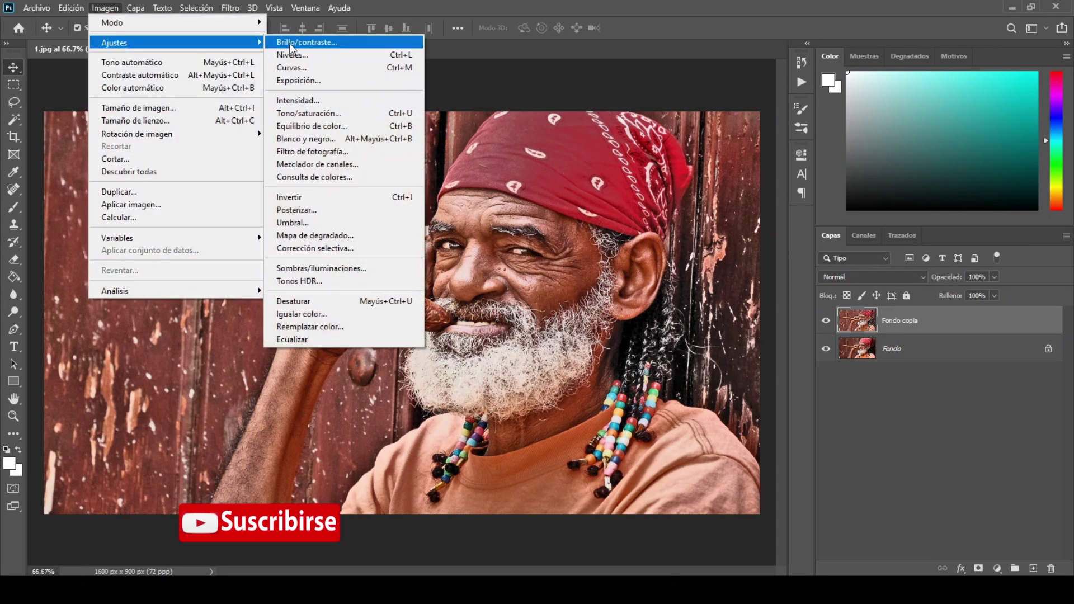
click(290, 42)
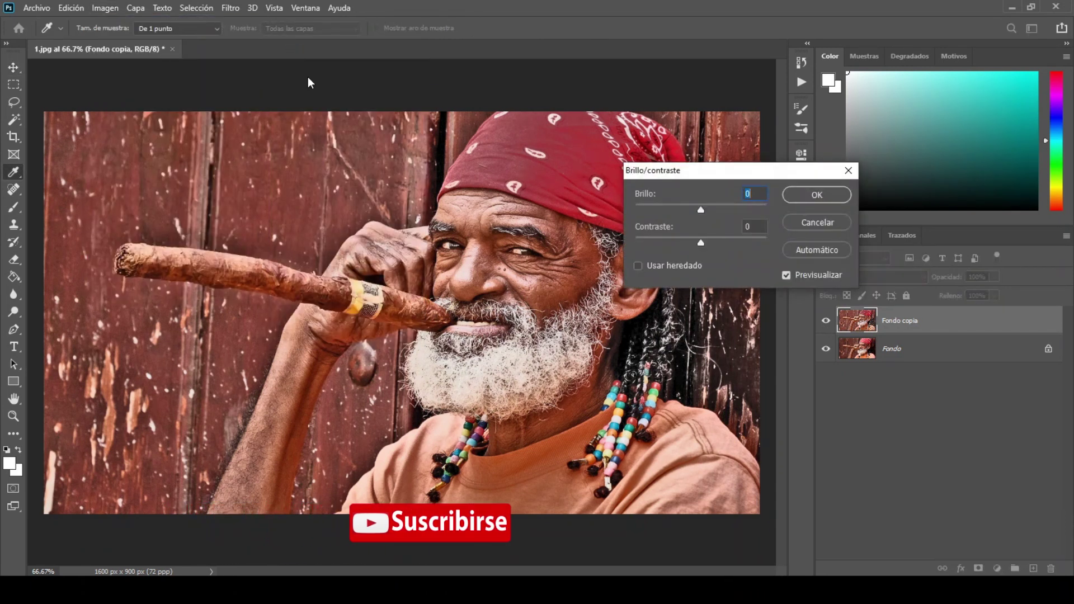
drag(699, 210, 692, 210)
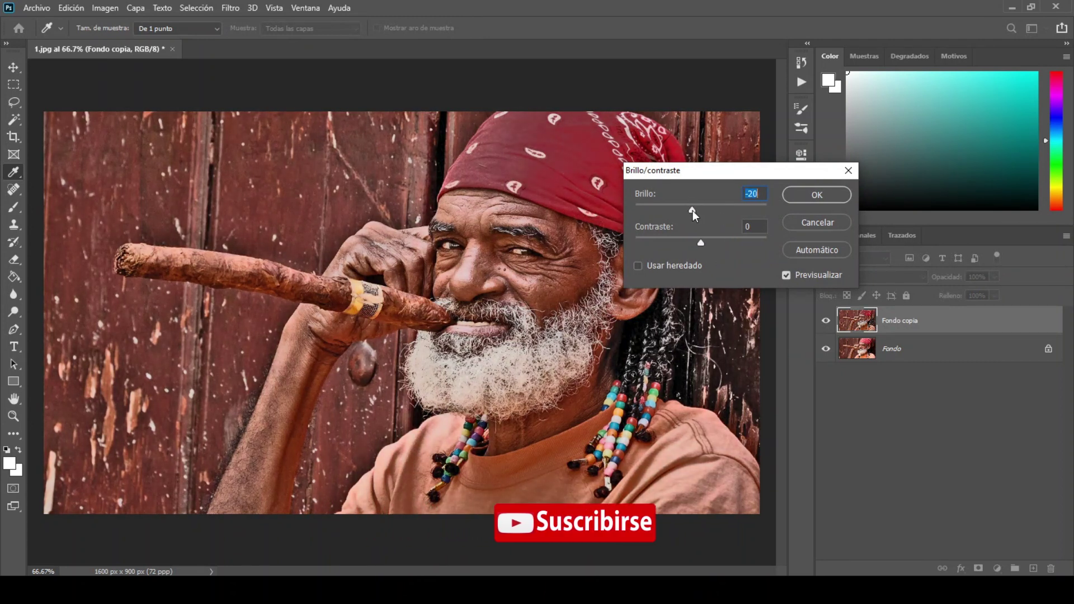
click(792, 194)
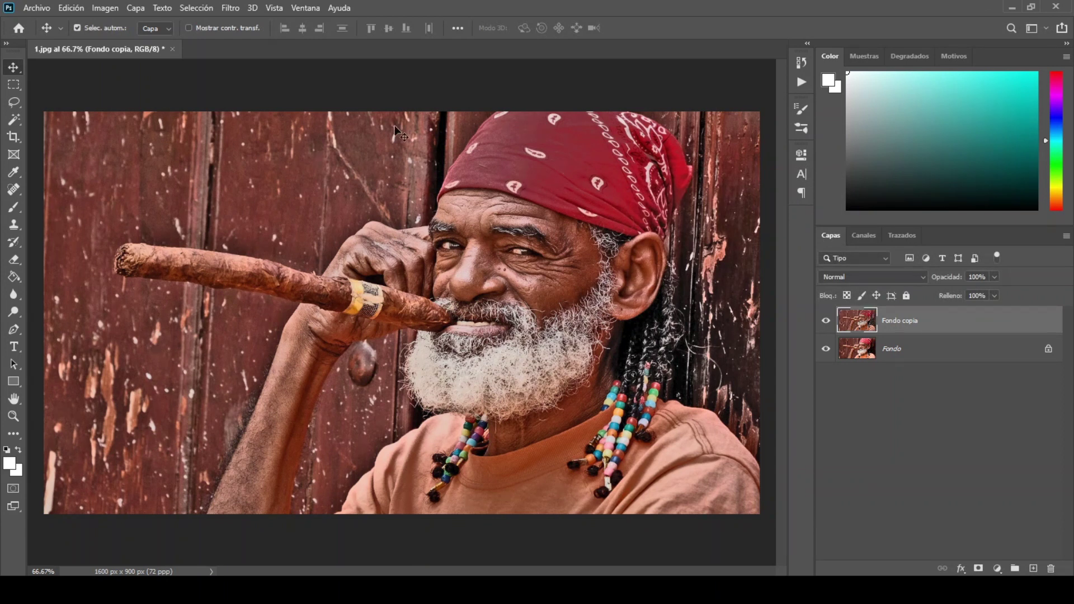
click(238, 7)
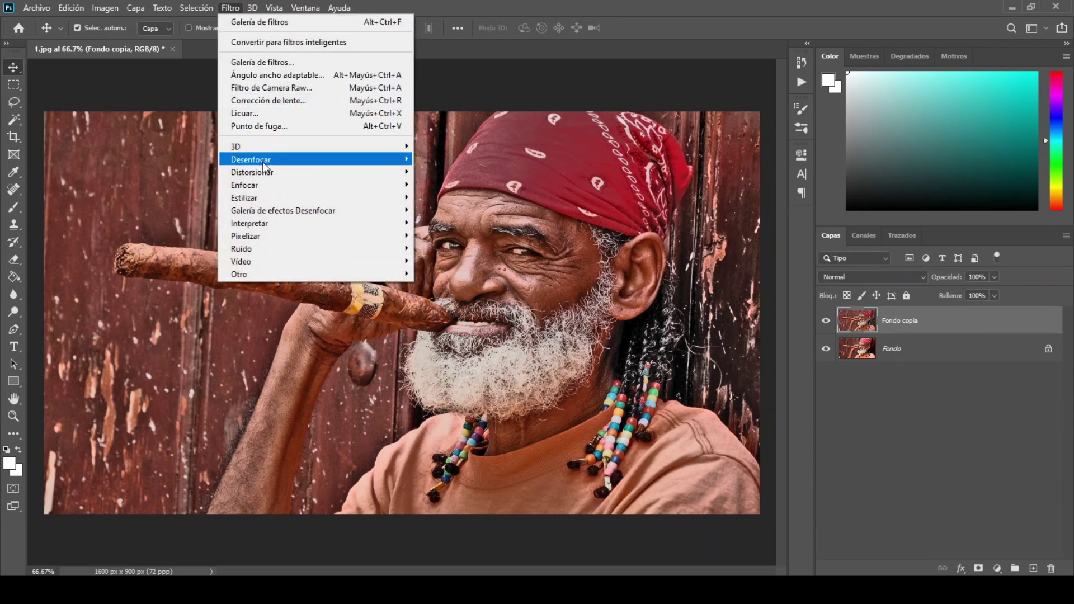
mouse_move(244, 184)
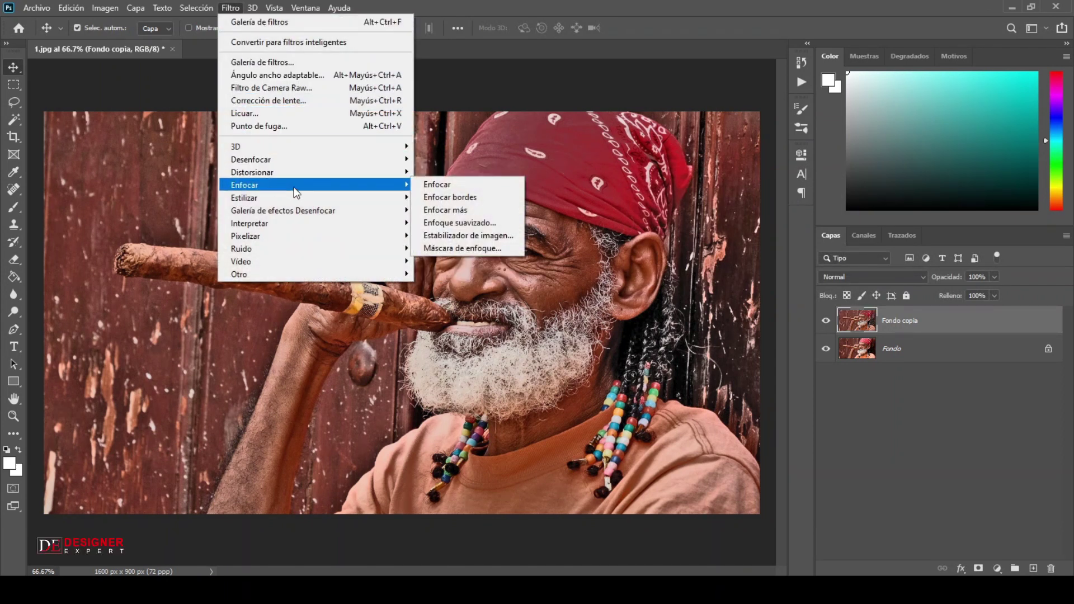
Apply Máscara de enfoque at 500% amount, 3.6-pixel radius and 0 threshold
click(479, 250)
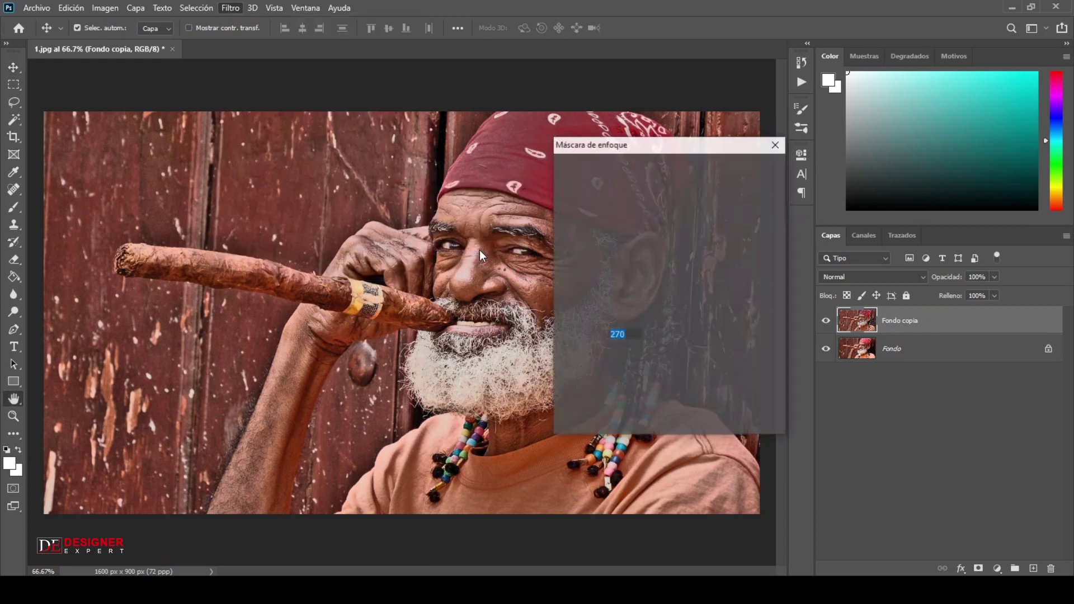
mouse_move(668, 224)
mouse_down()
mouse_move(572, 263)
mouse_move(560, 246)
mouse_up()
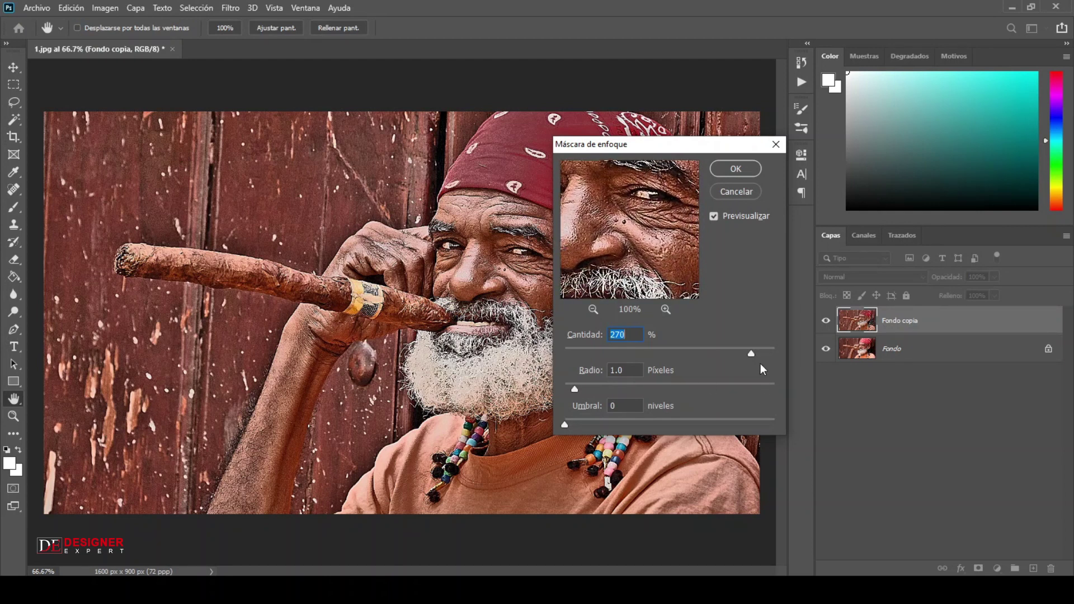
drag(750, 352, 776, 357)
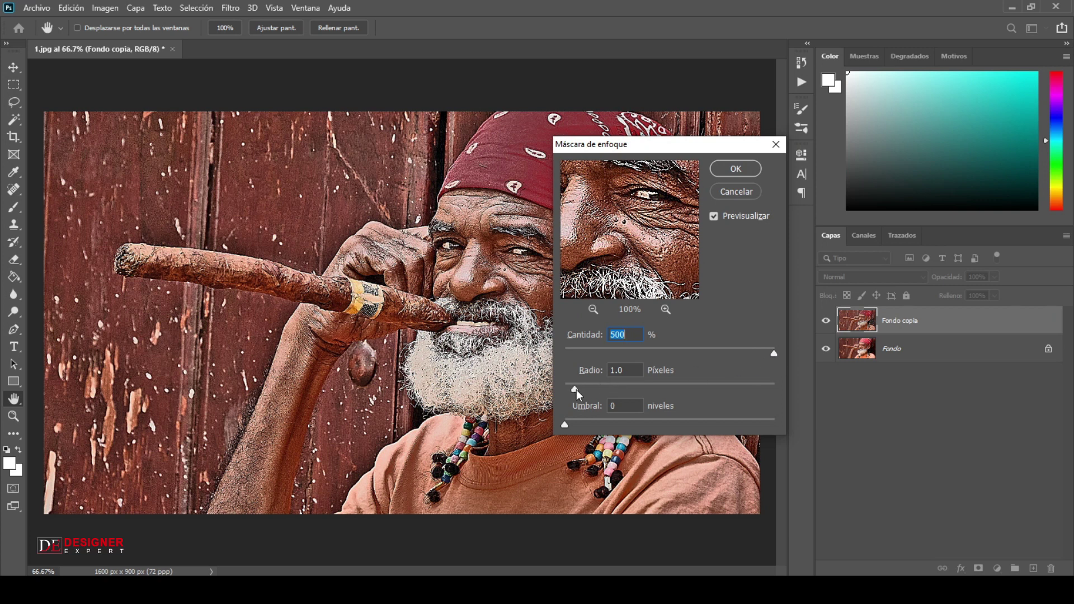
drag(589, 393, 594, 393)
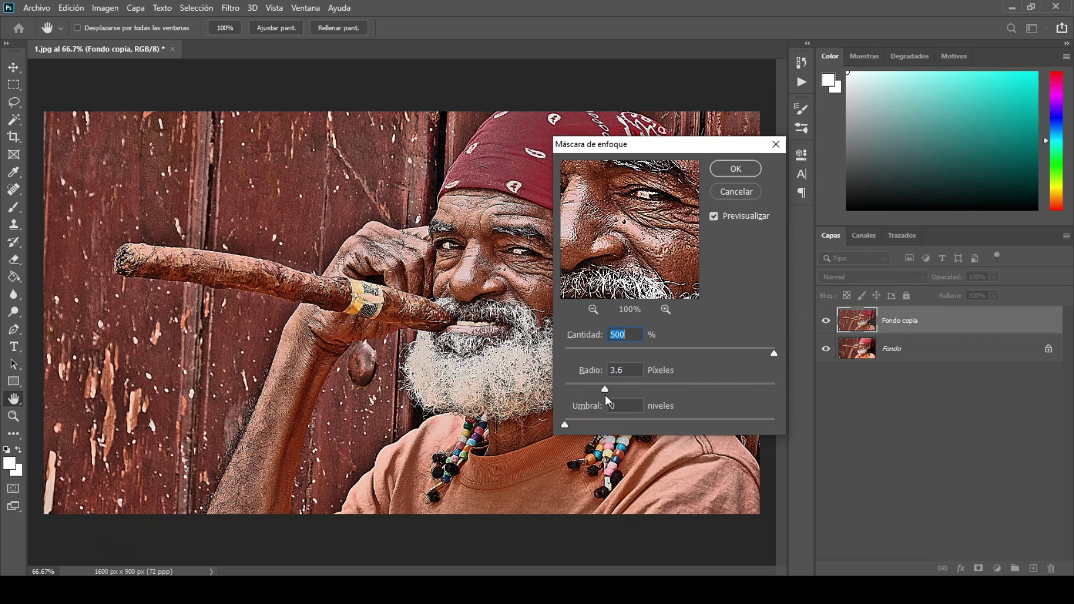
key(Tab)
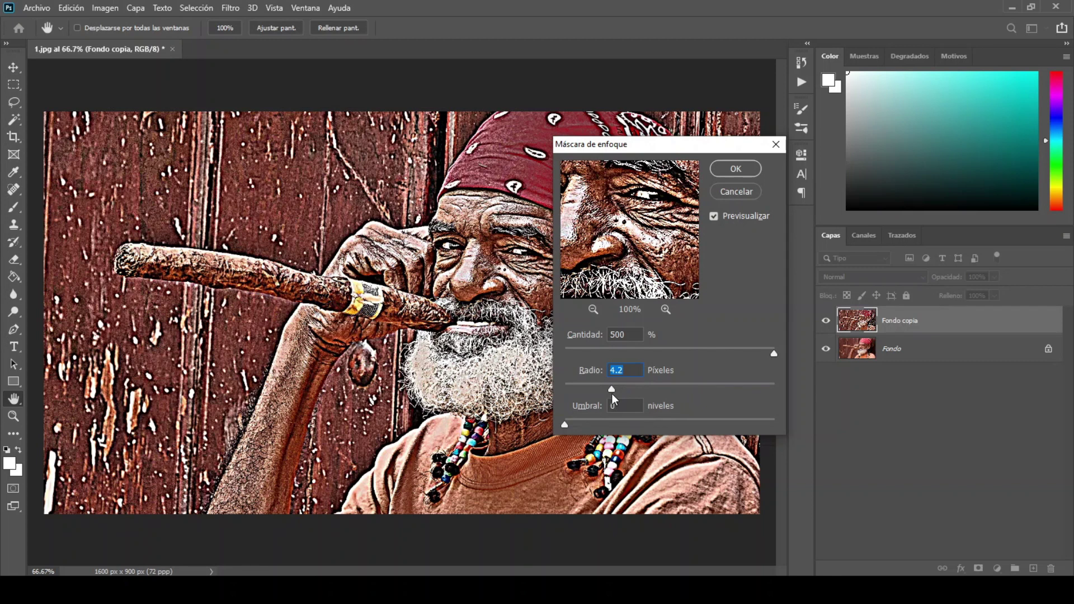
drag(614, 394, 606, 393)
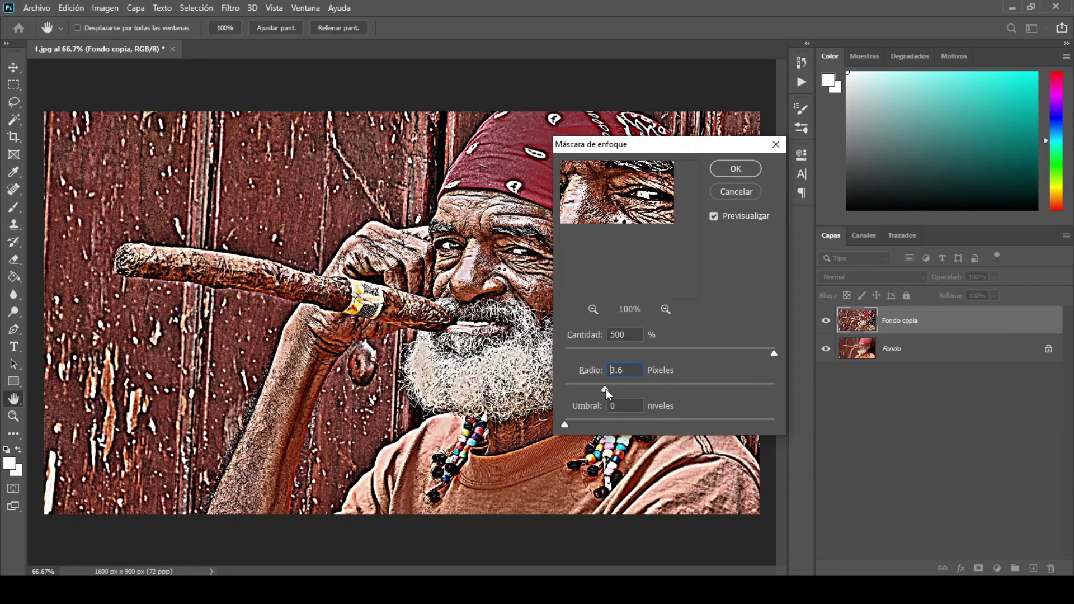
click(754, 169)
click(230, 8)
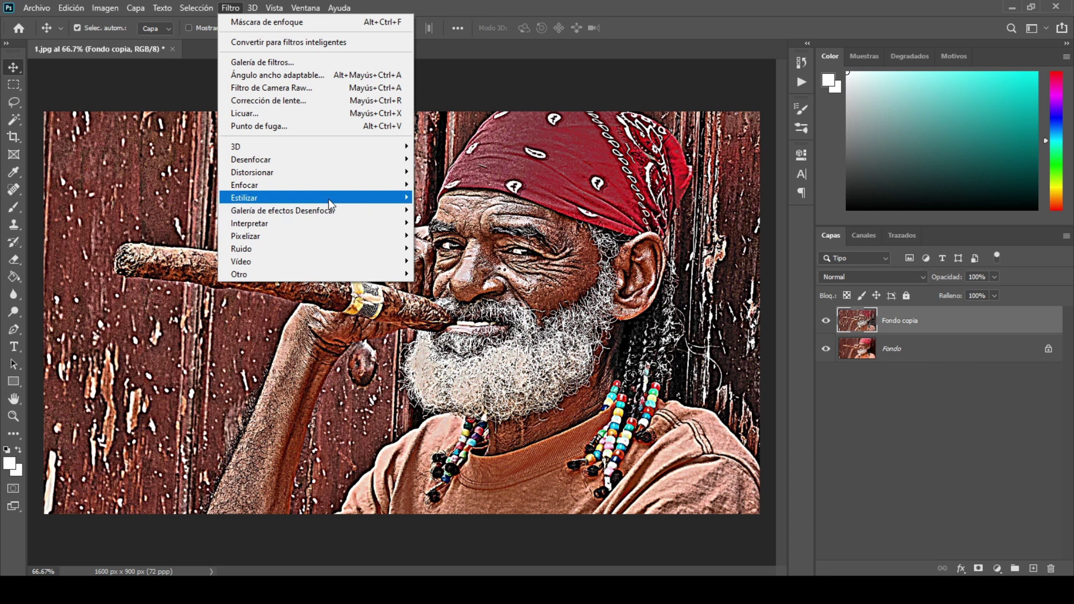
Apply the Difusión filter in Anisotrópico mode to the portrait
mouse_move(277, 197)
click(451, 210)
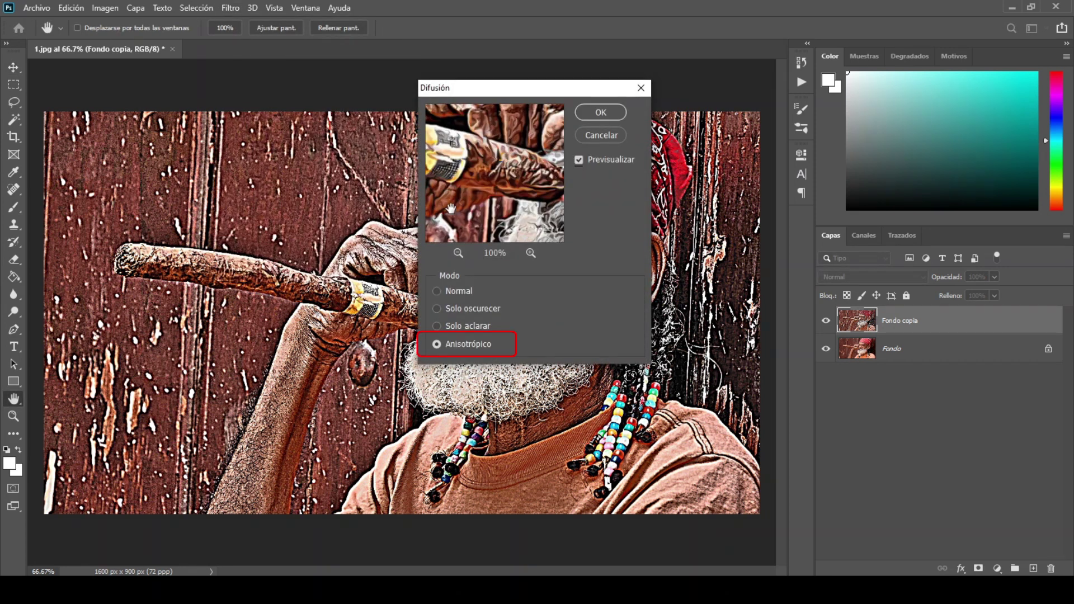
click(602, 112)
click(230, 9)
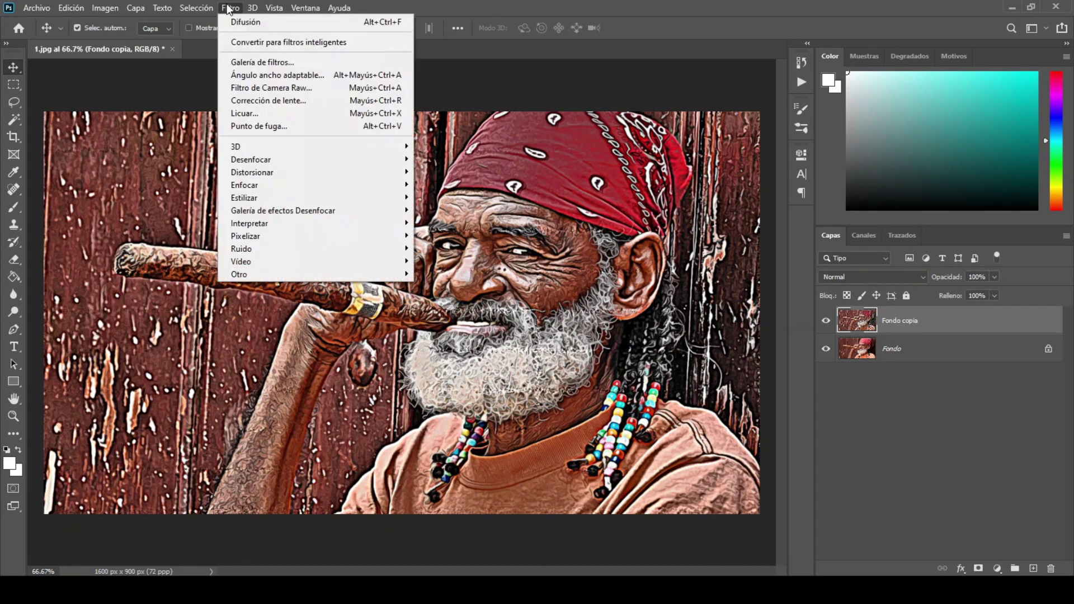
mouse_move(241, 248)
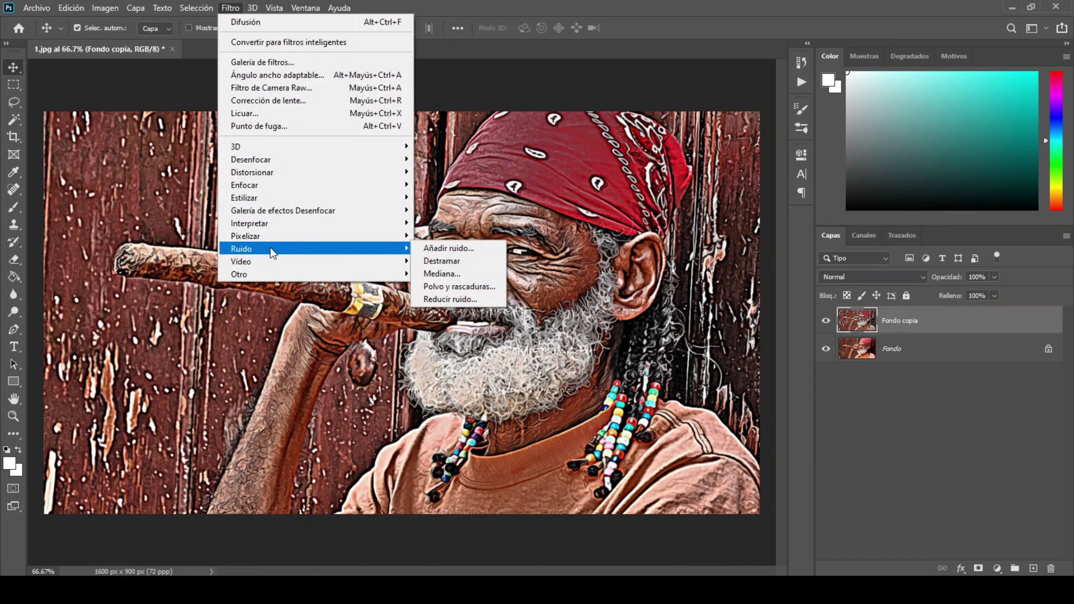
Set Reducir ruido to Intensidad 10, Conservar detalles 0% and colour noise 45%
click(451, 299)
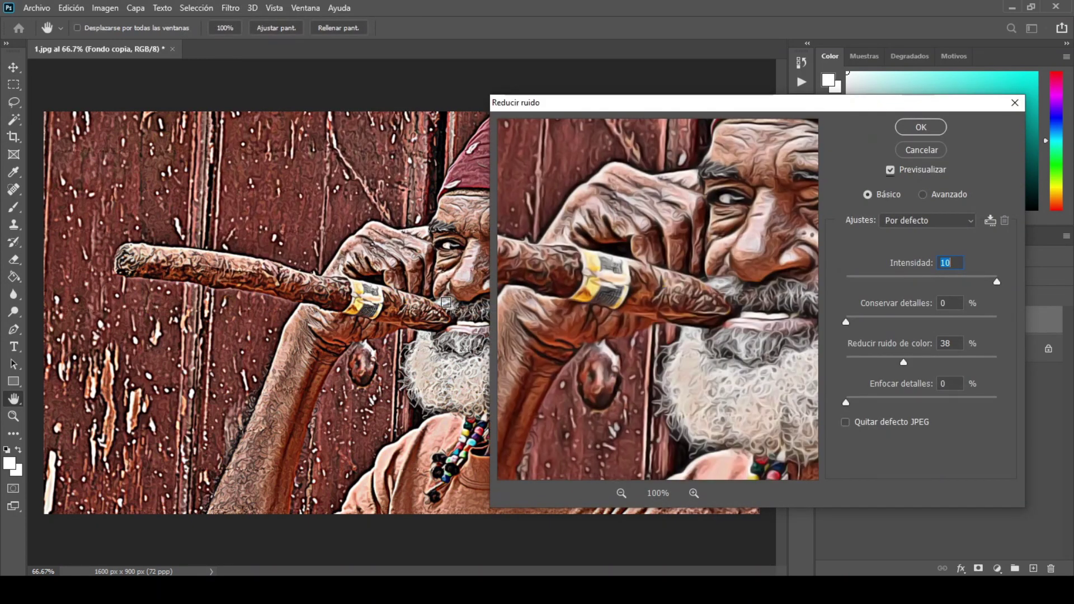
drag(997, 281, 1010, 285)
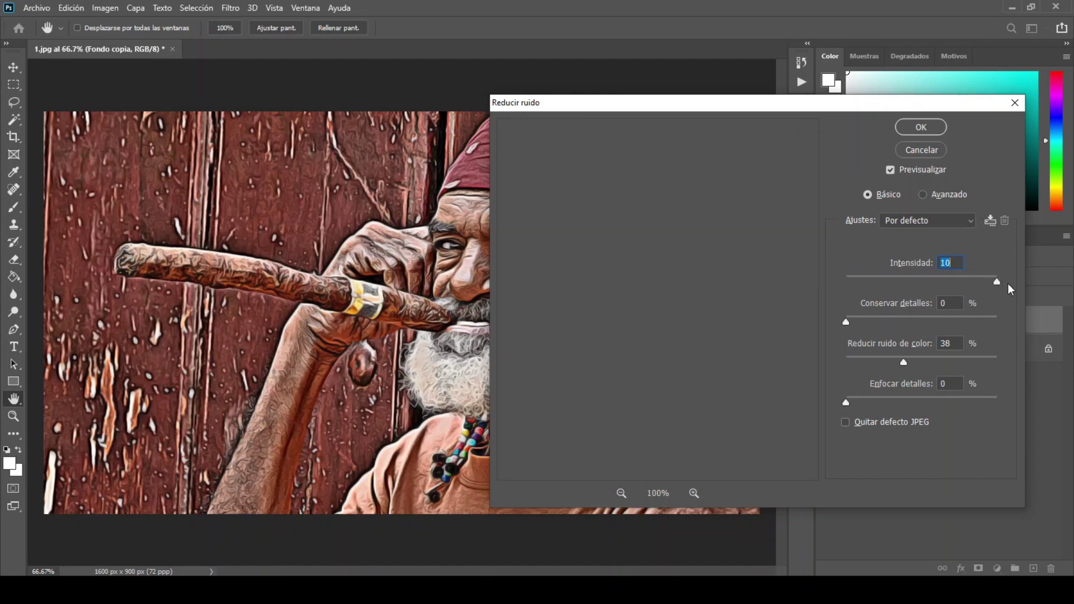
click(961, 303)
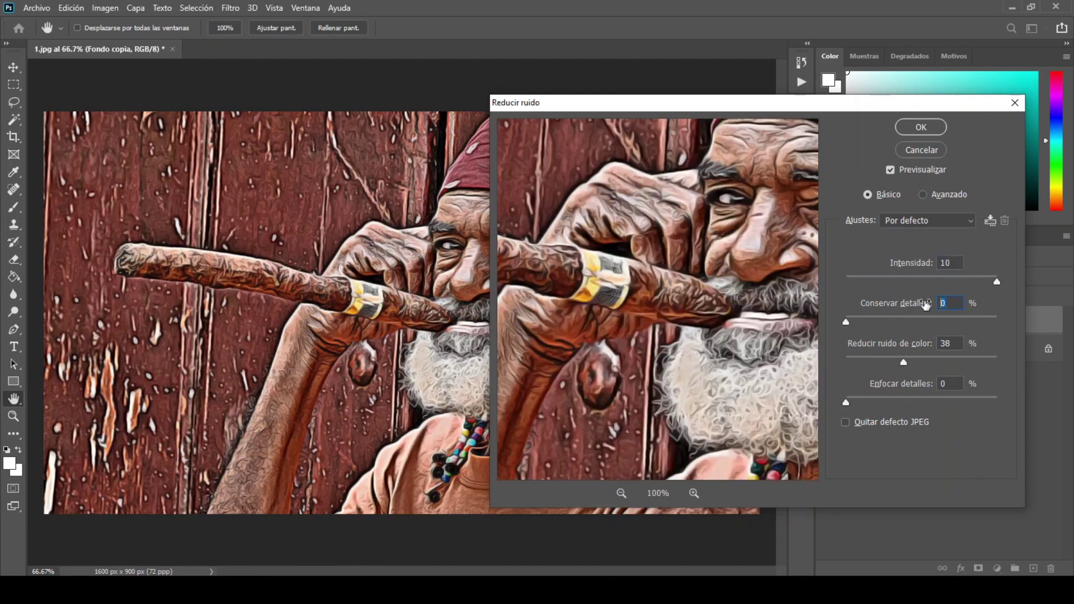
drag(904, 362, 916, 362)
click(948, 385)
Confirm the noise reduction, then apply Desenfoque suavizado with radius 4.9 and threshold 25
click(919, 123)
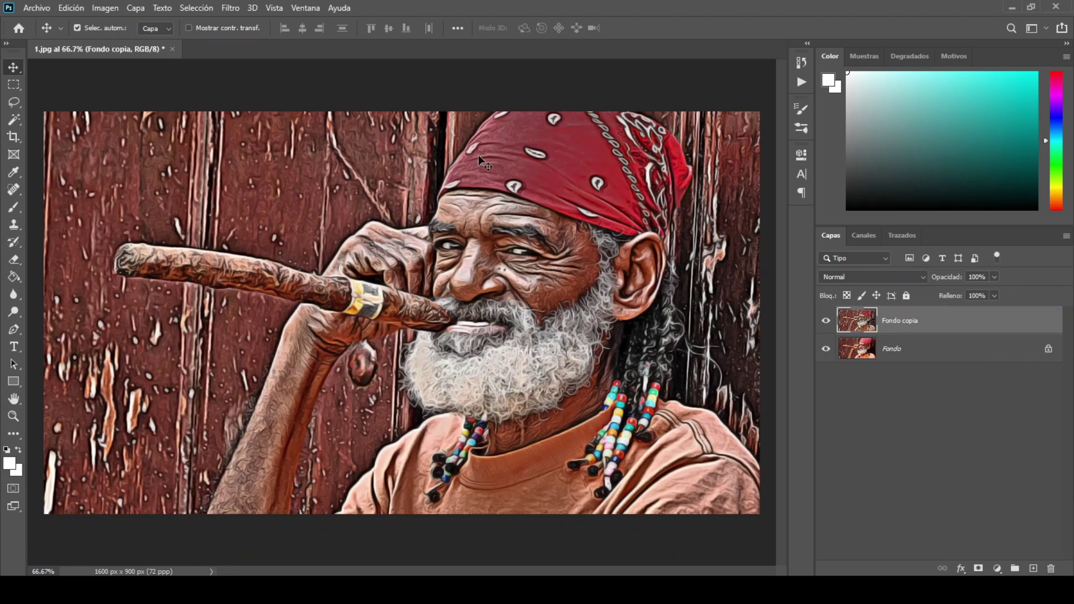
click(238, 8)
mouse_move(250, 160)
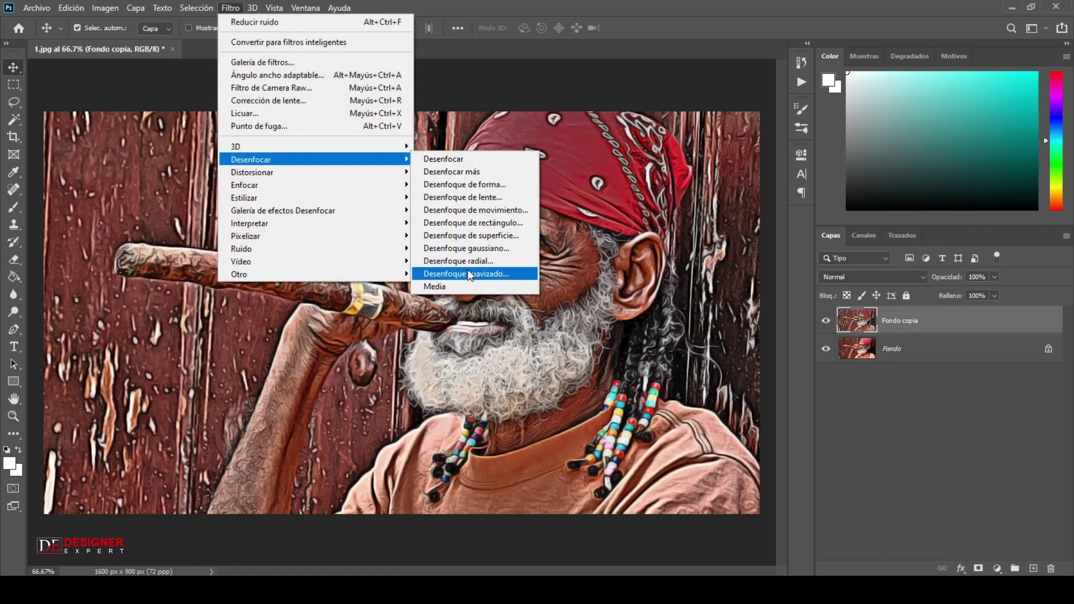
click(469, 274)
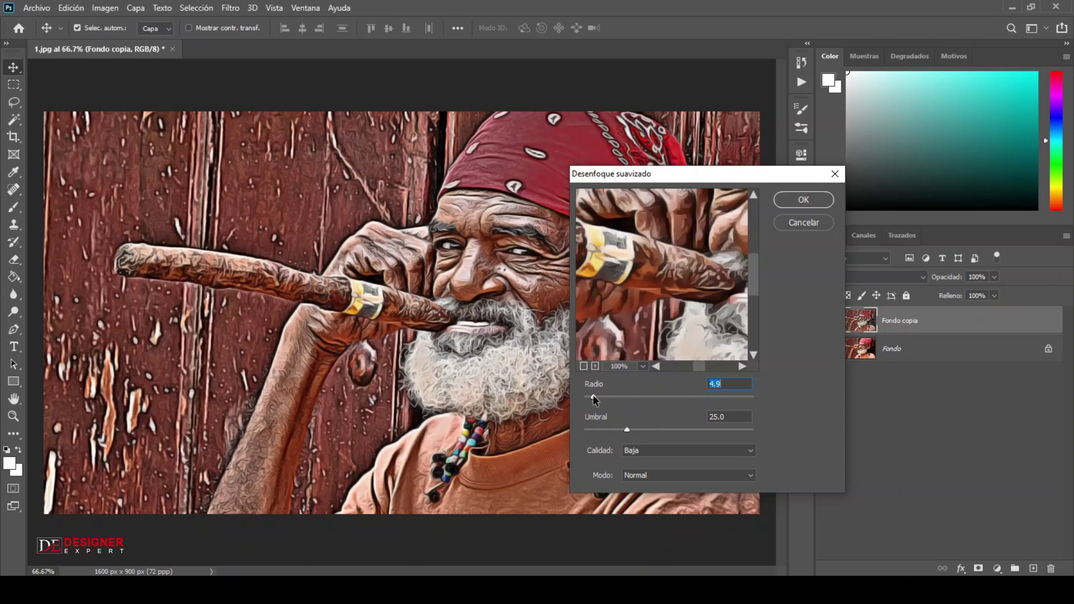
click(802, 200)
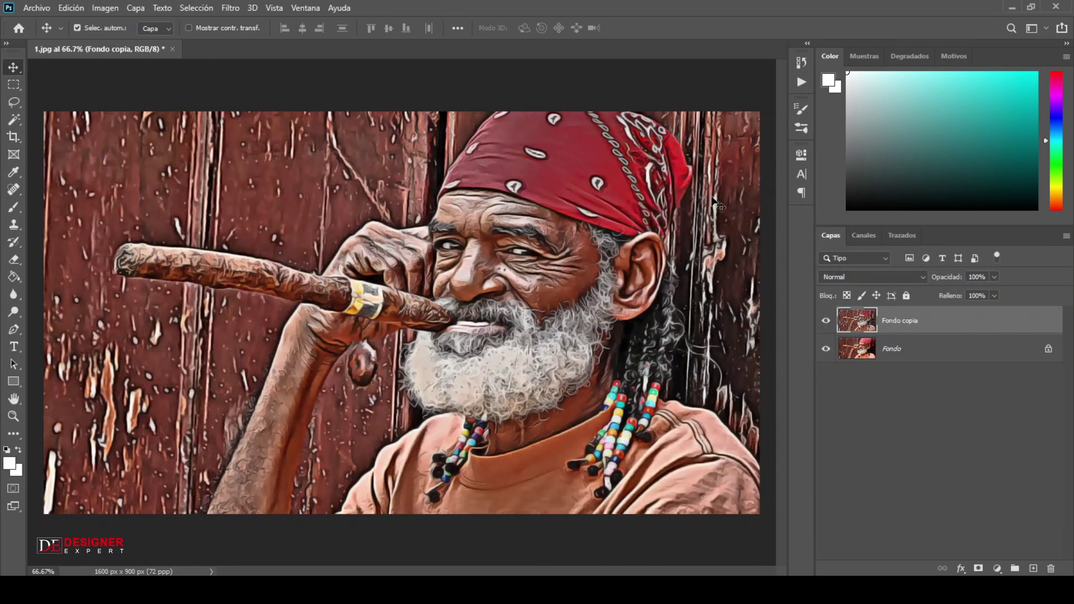
Apply a second Máscara de enfoque with amount lowered to about 366% and 1.0-pixel radius
click(230, 7)
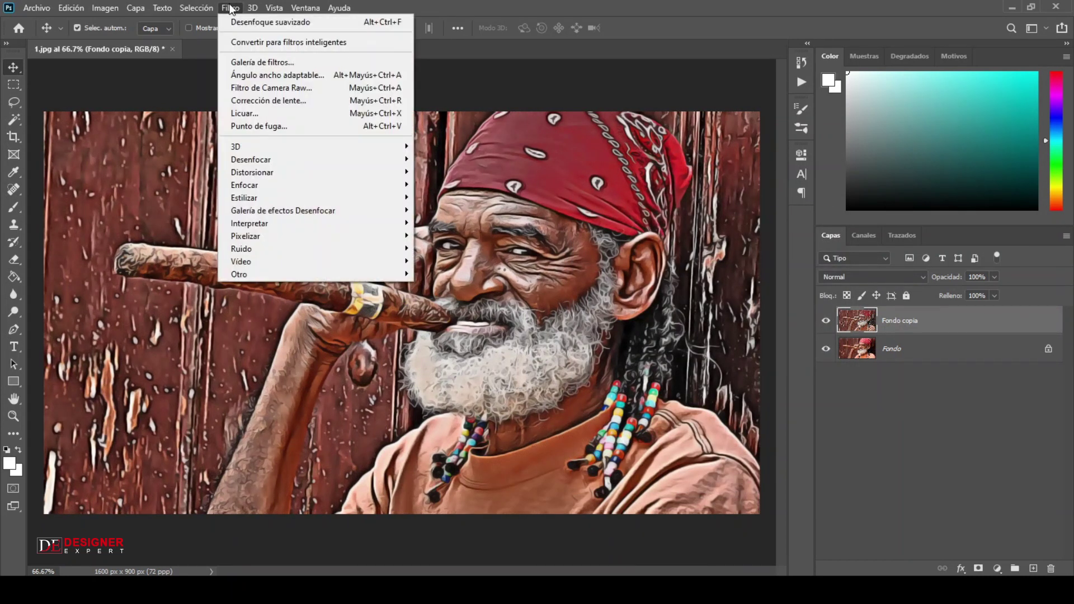
mouse_move(245, 185)
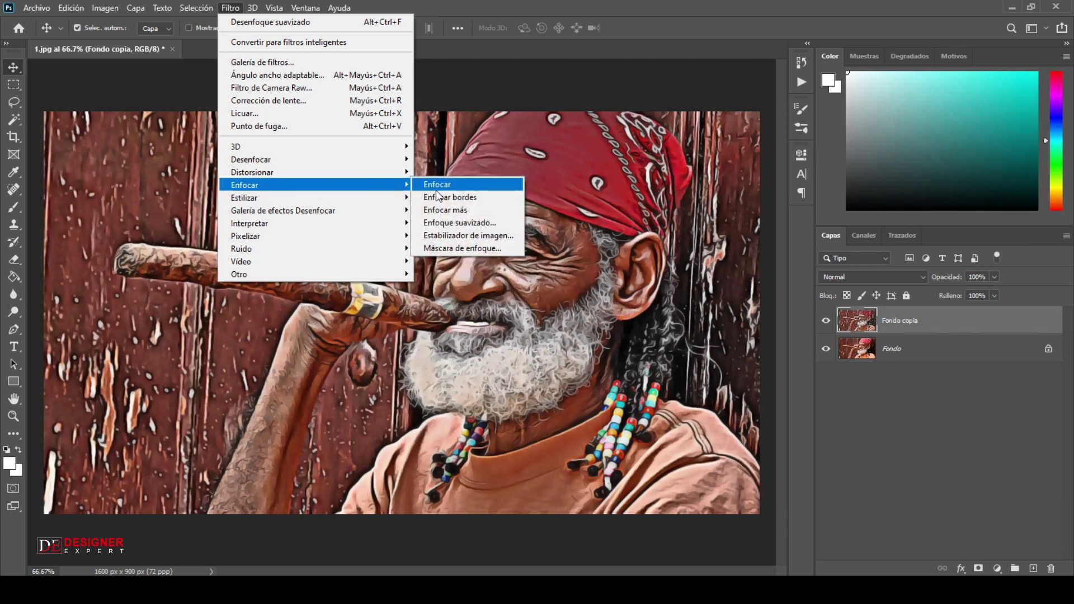
click(489, 246)
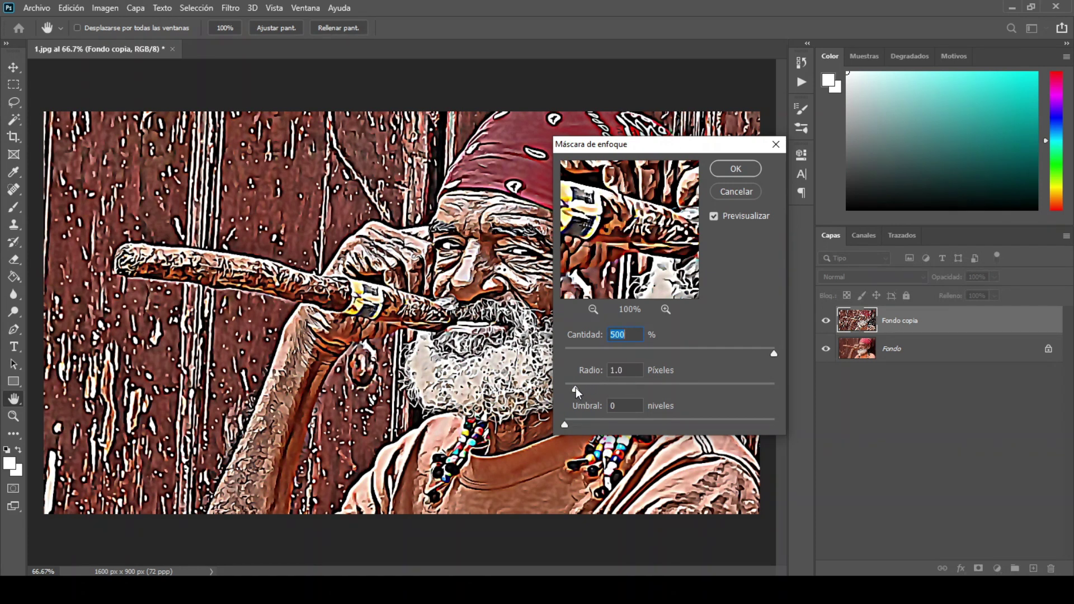
key(Tab)
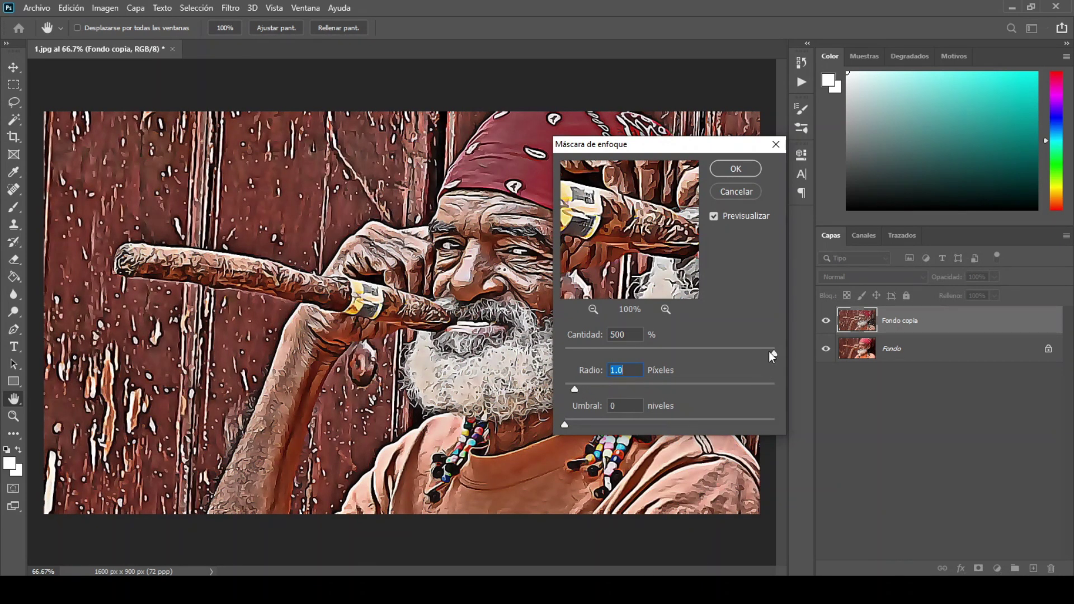
drag(773, 354, 762, 355)
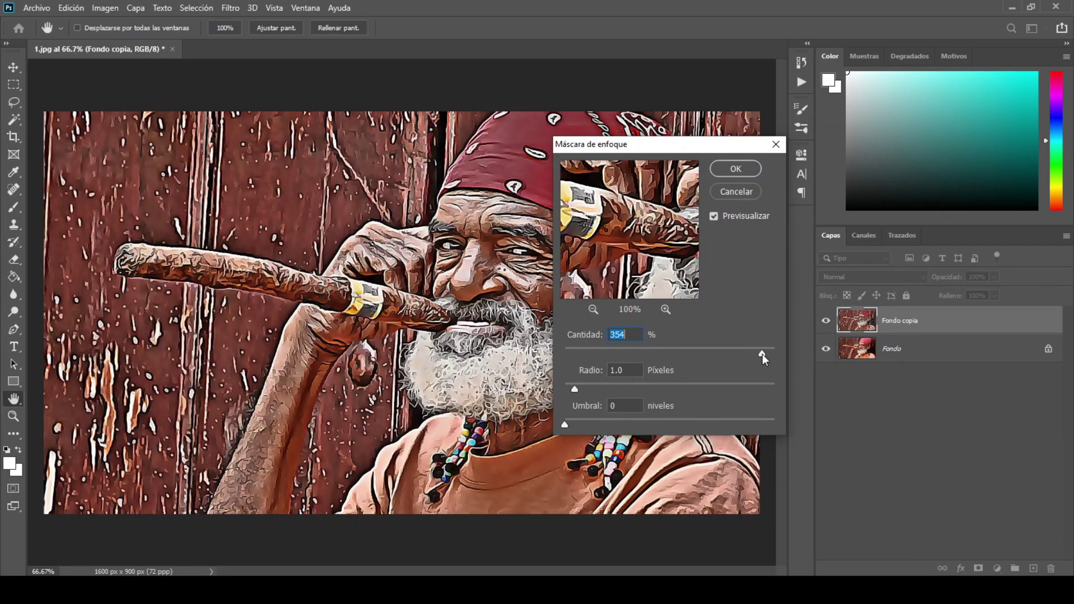
click(731, 169)
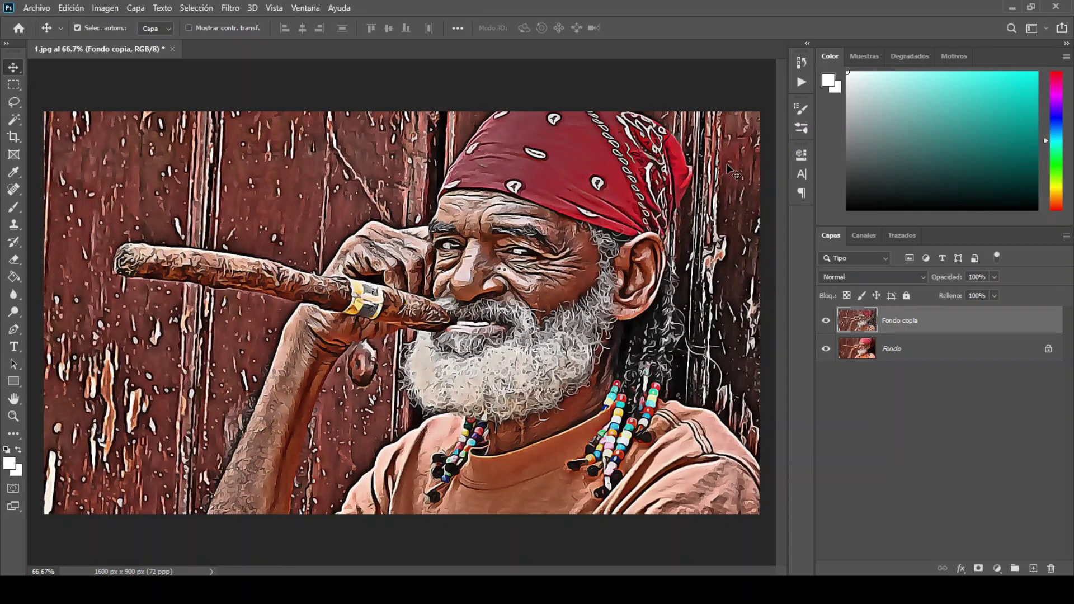
Apply a second Difusión pass in Anisotrópico mode to Fondo copia
click(233, 9)
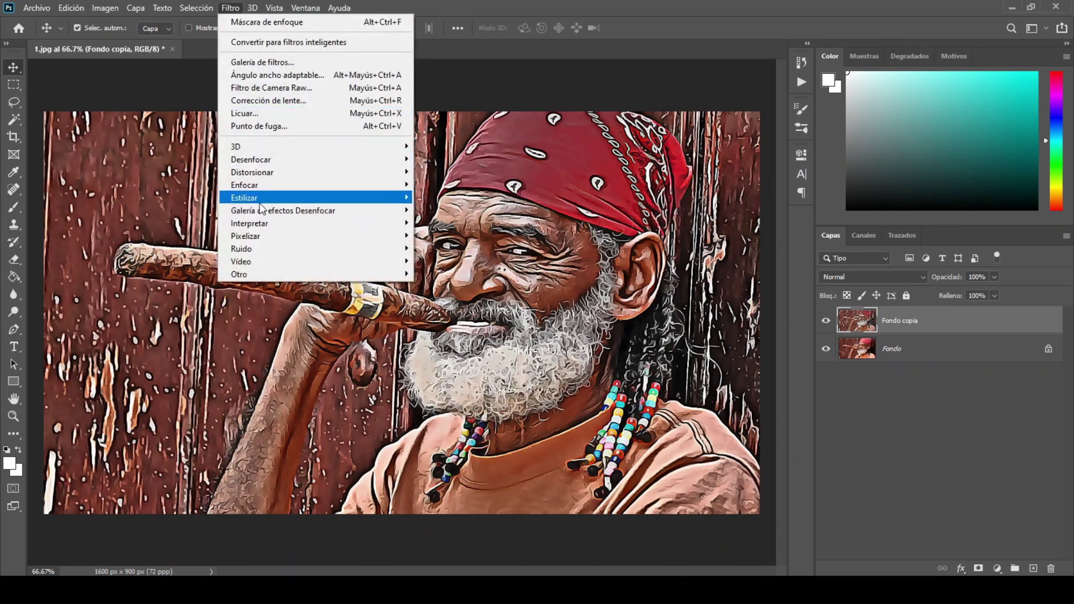
mouse_move(252, 197)
click(451, 211)
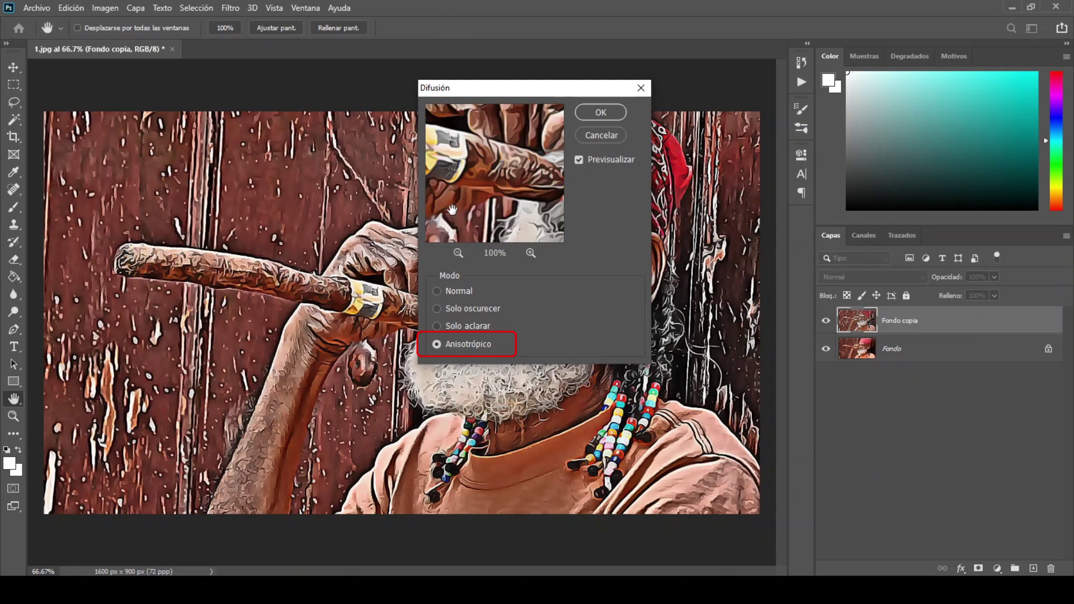
click(579, 110)
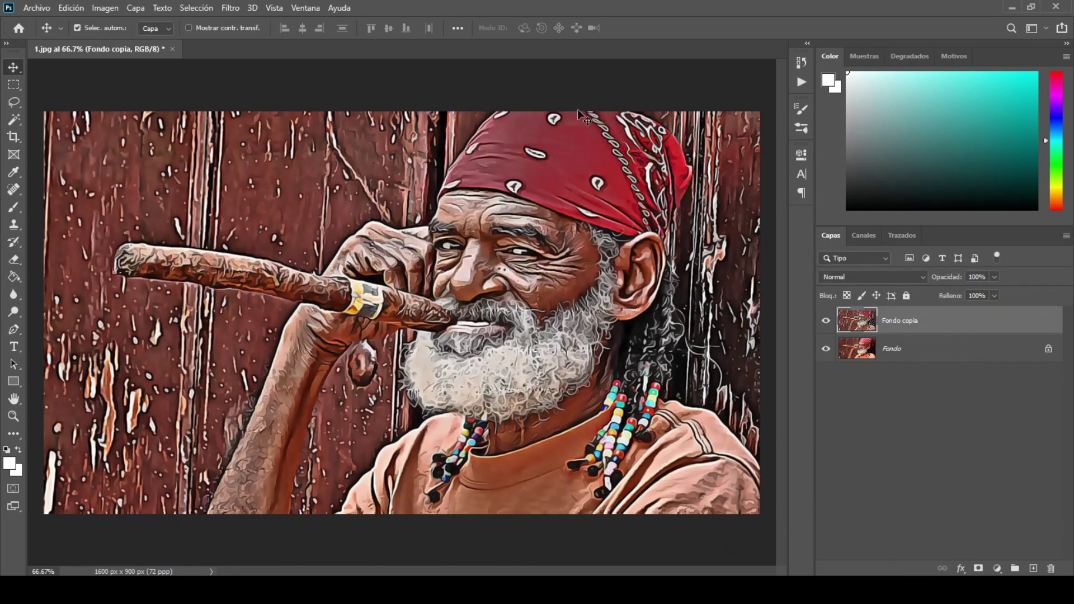
Apply Pintura al óleo with Estilizado 5.1, Limpieza 2.0, Escala 8.0 and Detalle de cerdas 10.0
click(230, 8)
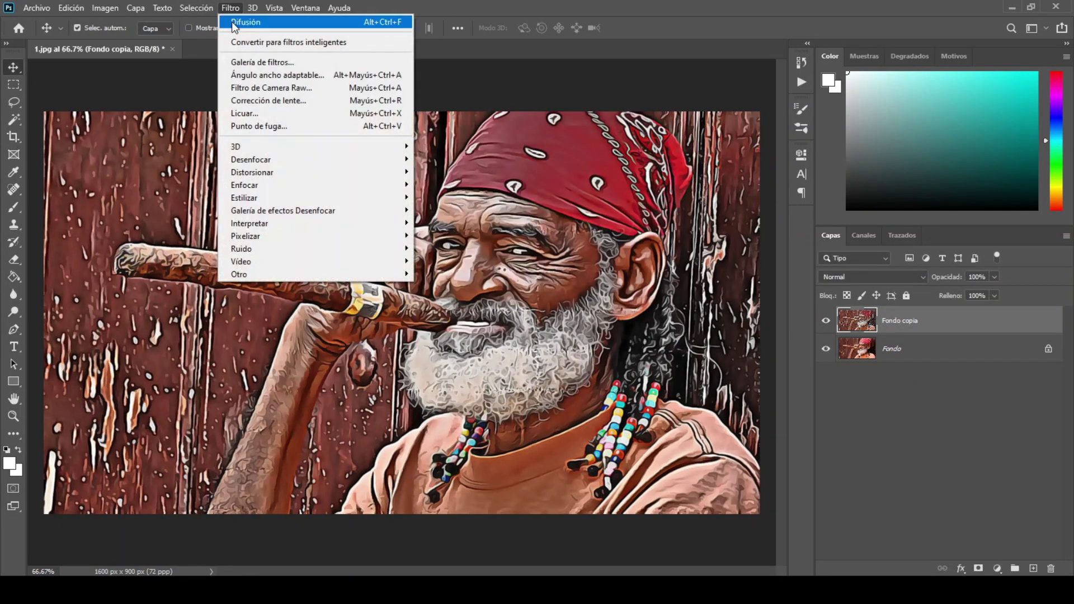
mouse_move(244, 197)
click(463, 247)
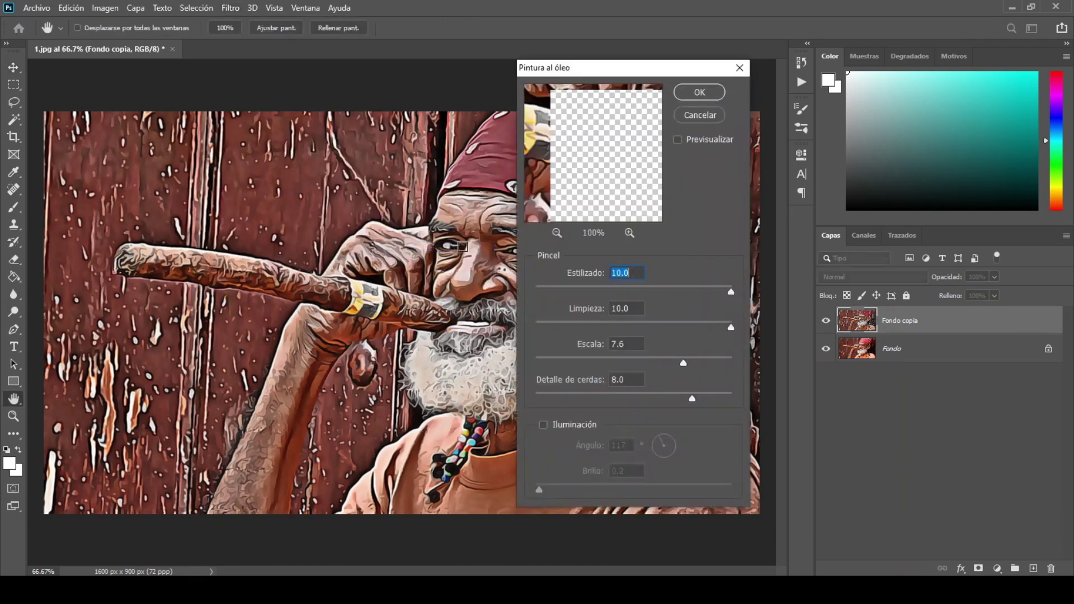
drag(730, 296, 663, 294)
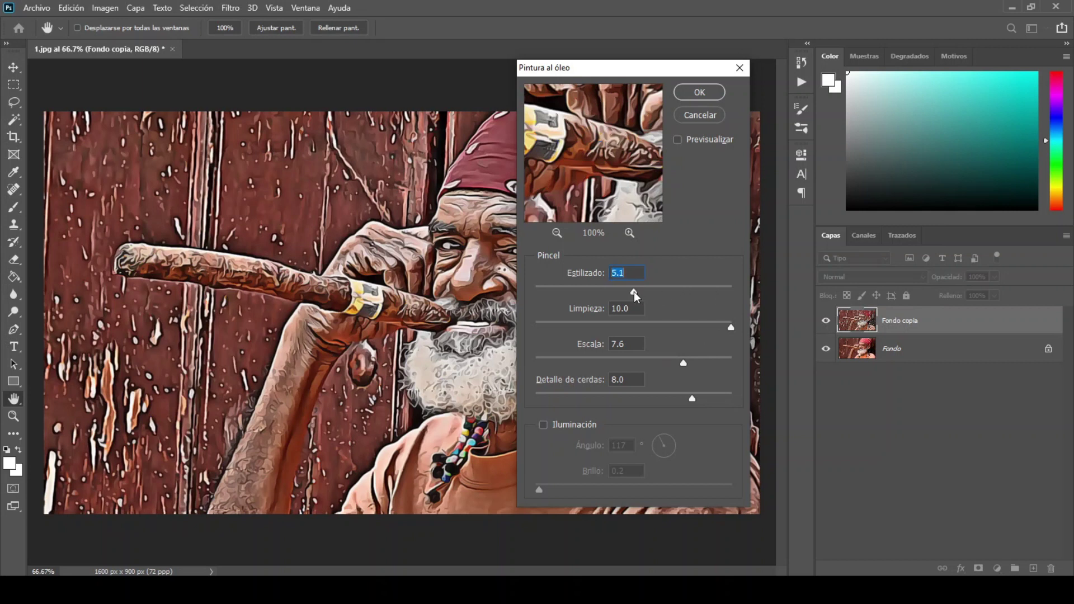
drag(731, 330, 574, 329)
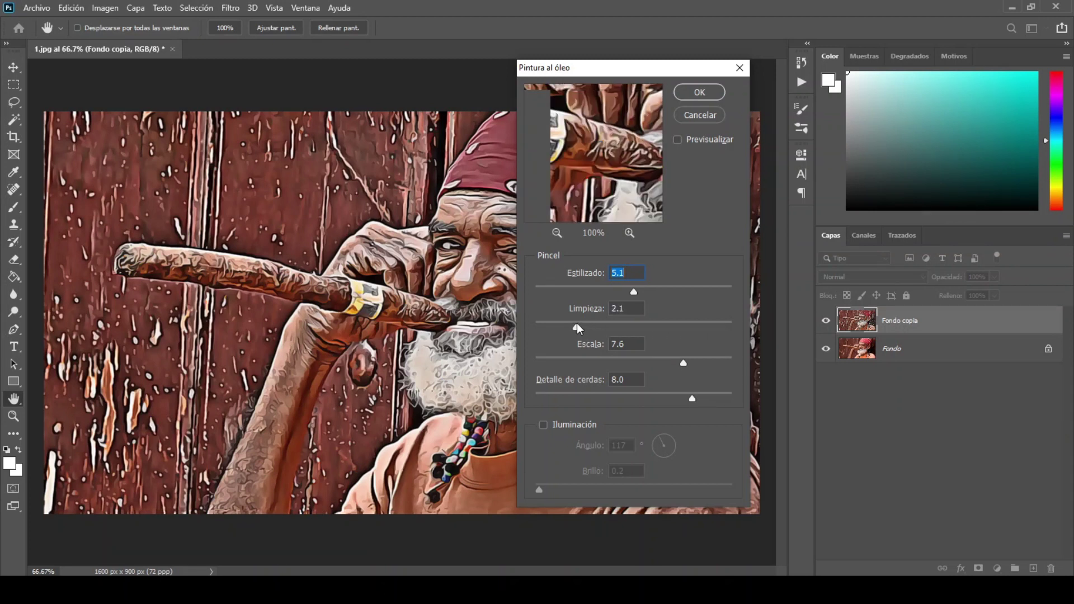
drag(684, 363, 693, 361)
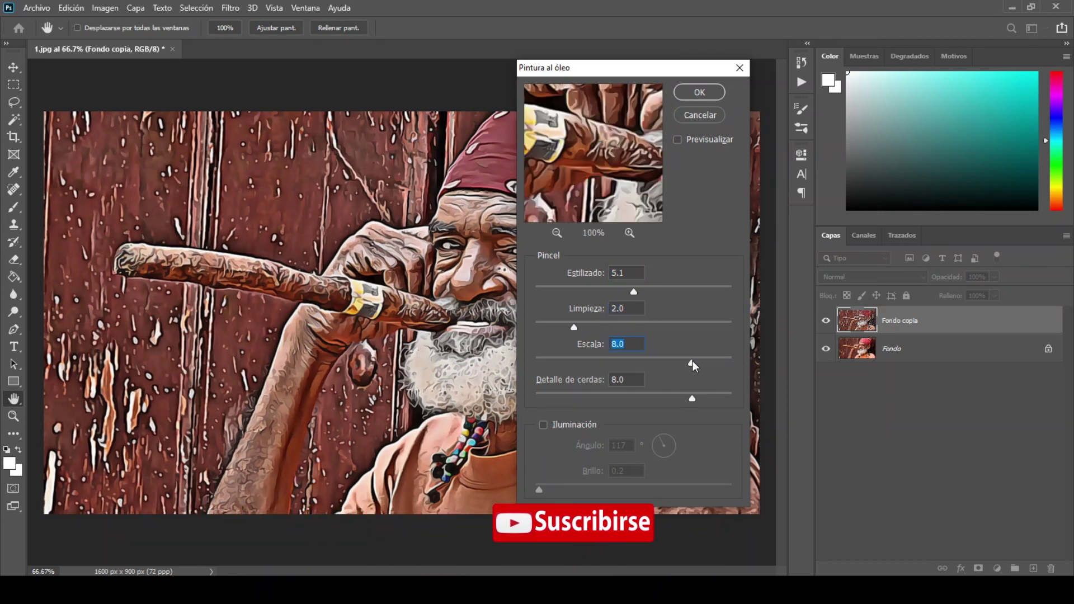
click(506, 235)
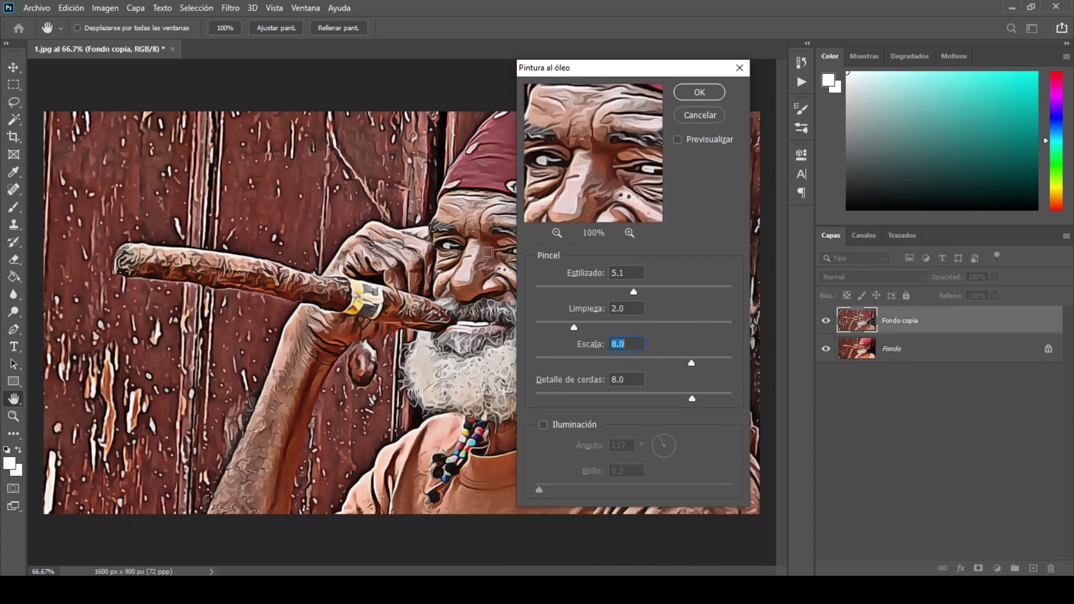
drag(693, 400, 737, 403)
click(700, 91)
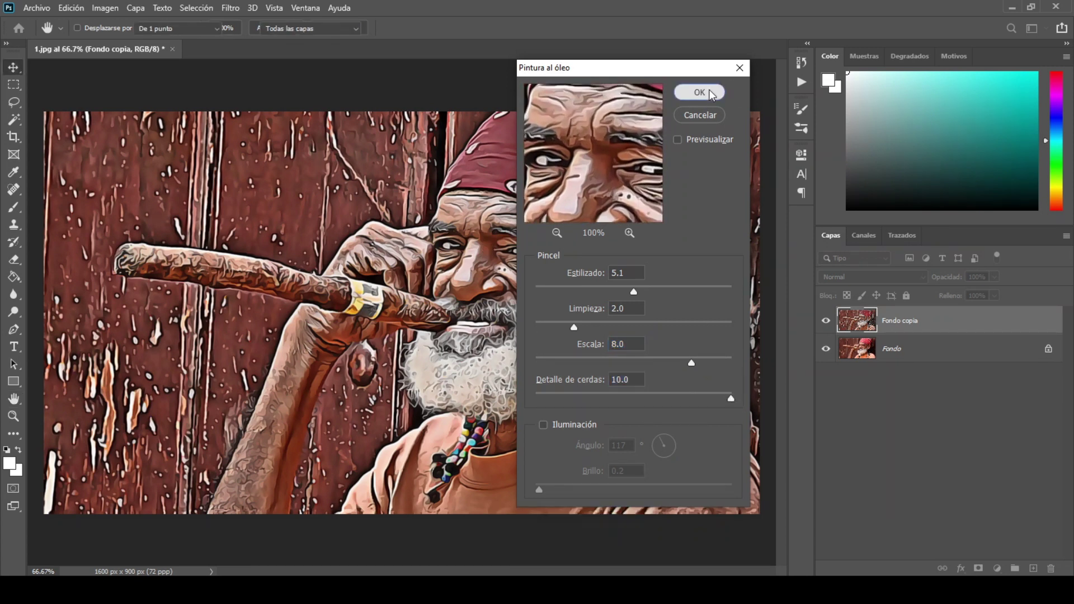
click(230, 9)
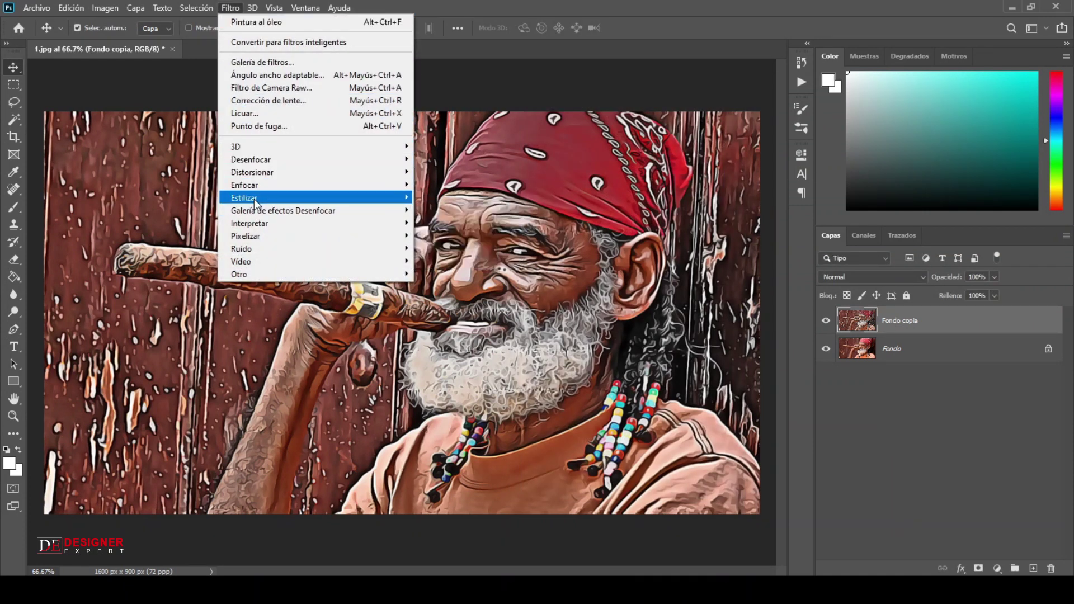
Run Pintura al óleo again at Estilizado 9.3, Limpieza 9.1, Escala 8.0, Detalle de cerdas 9.1
mouse_move(244, 197)
click(464, 250)
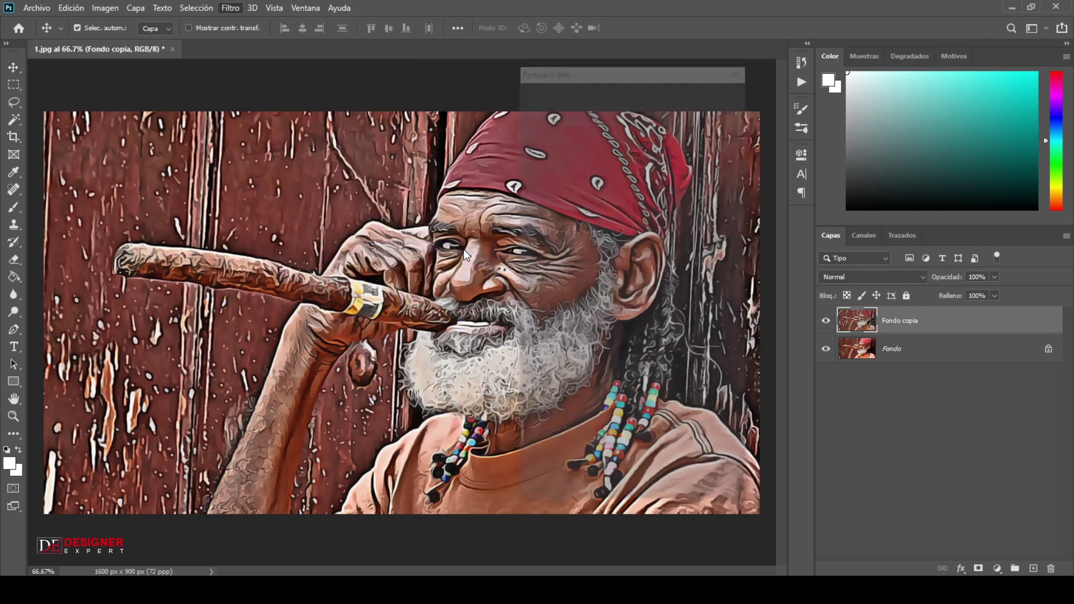
drag(470, 276, 417, 249)
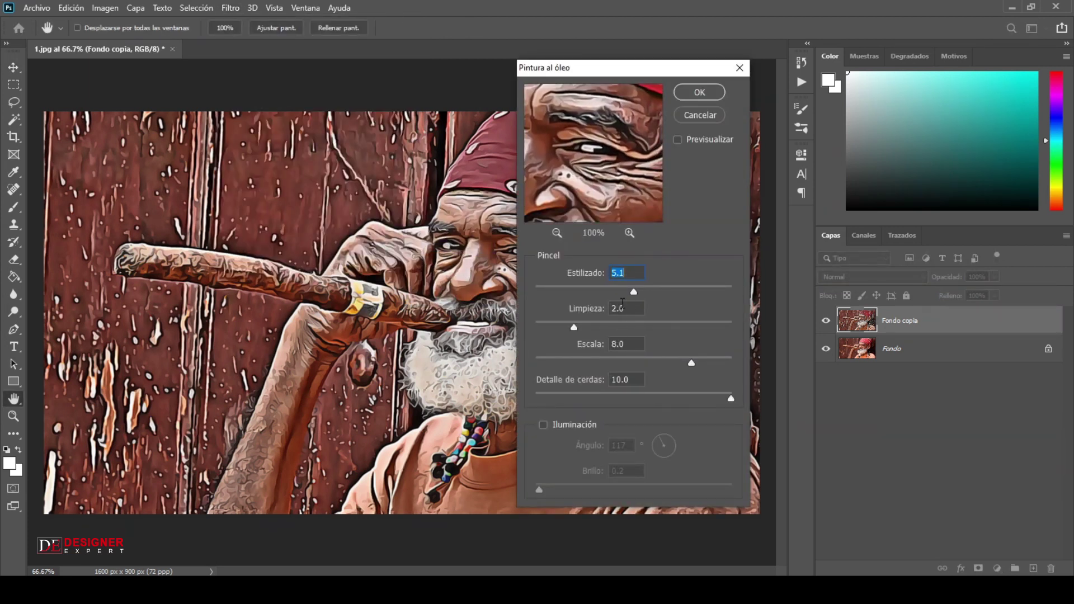
mouse_move(635, 294)
mouse_down()
mouse_move(732, 294)
mouse_move(717, 297)
mouse_up()
drag(638, 332, 700, 332)
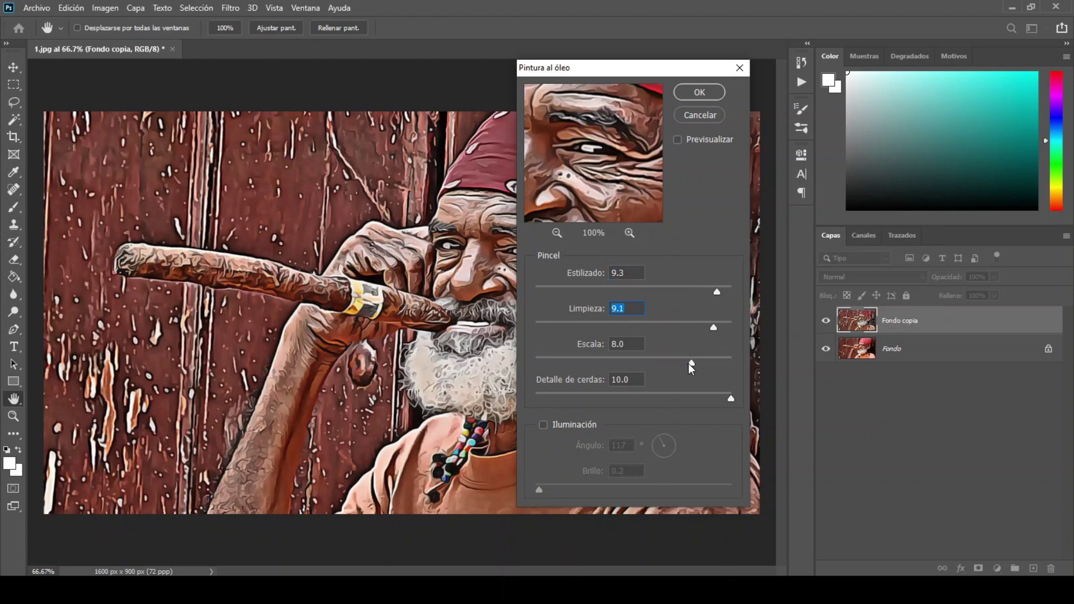
drag(732, 400, 715, 400)
click(699, 89)
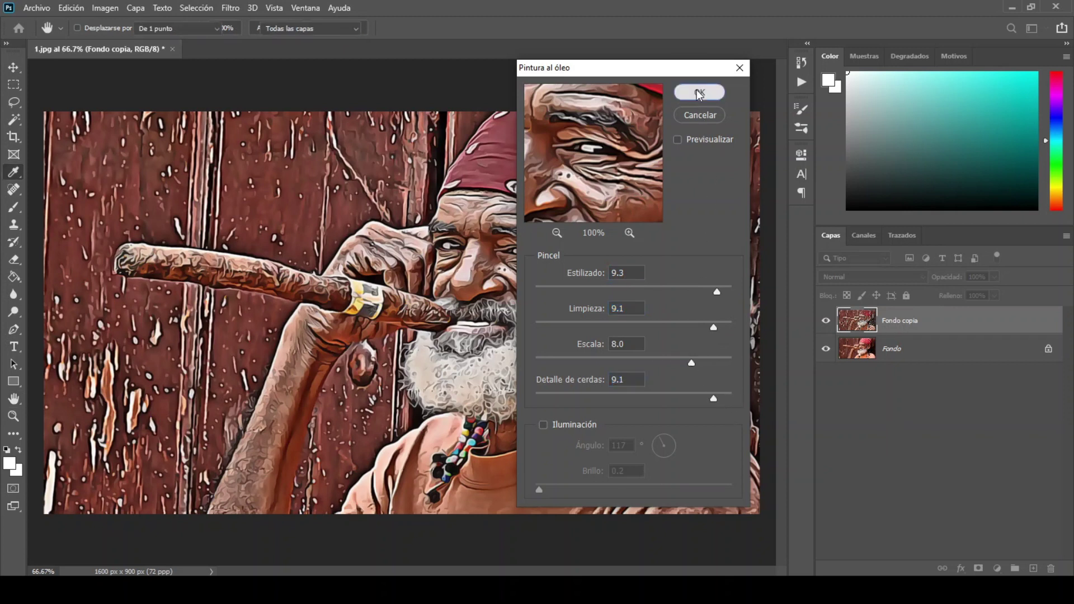
Flip the portrait with Voltear horizontal under Transformación libre and commit the transform
click(71, 8)
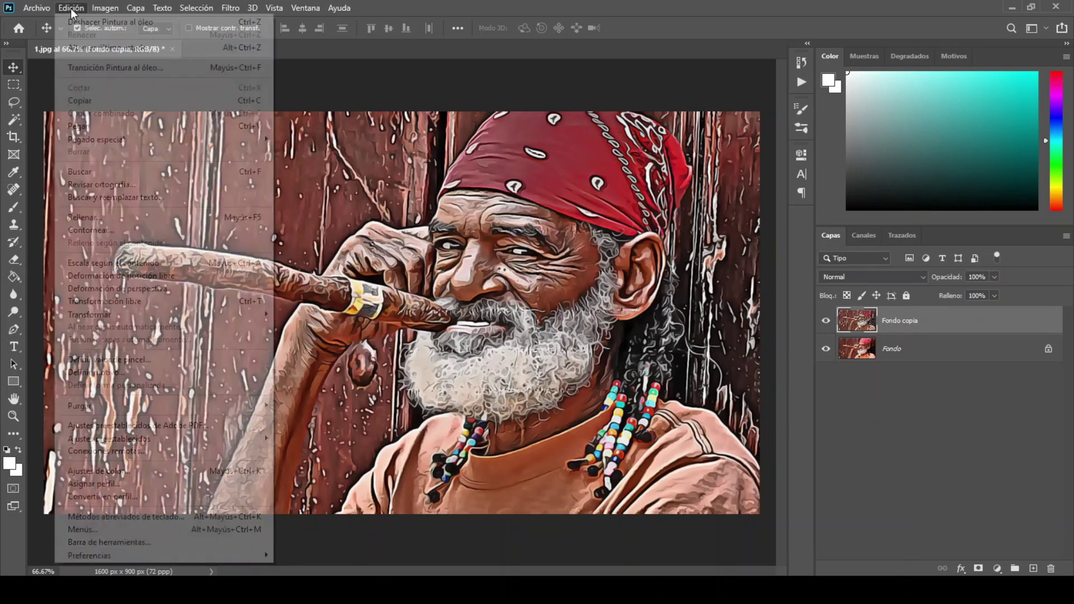
click(84, 302)
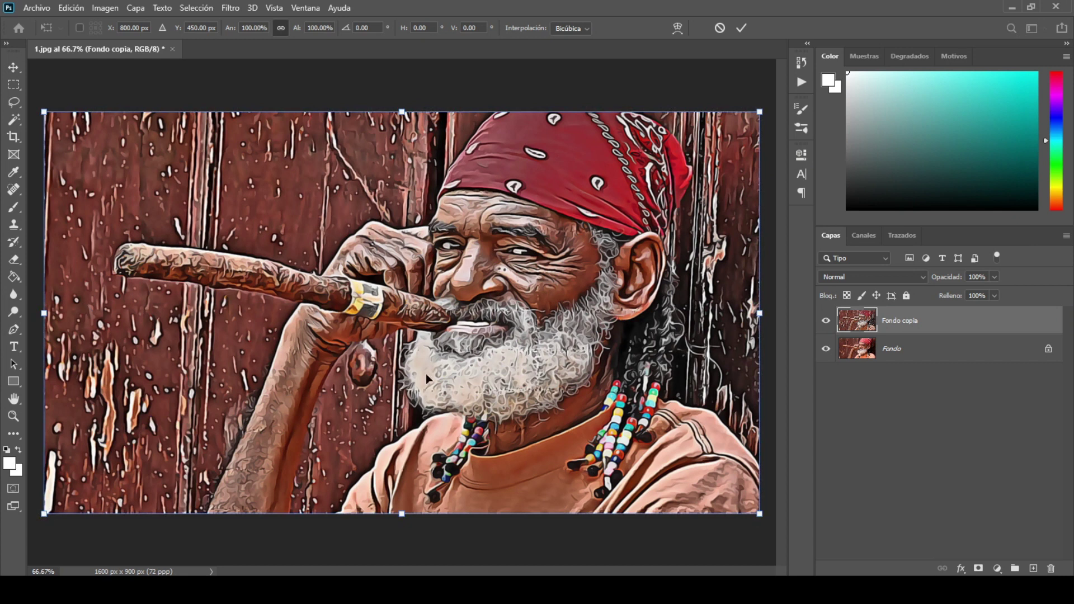
right_click(490, 316)
right_click(491, 314)
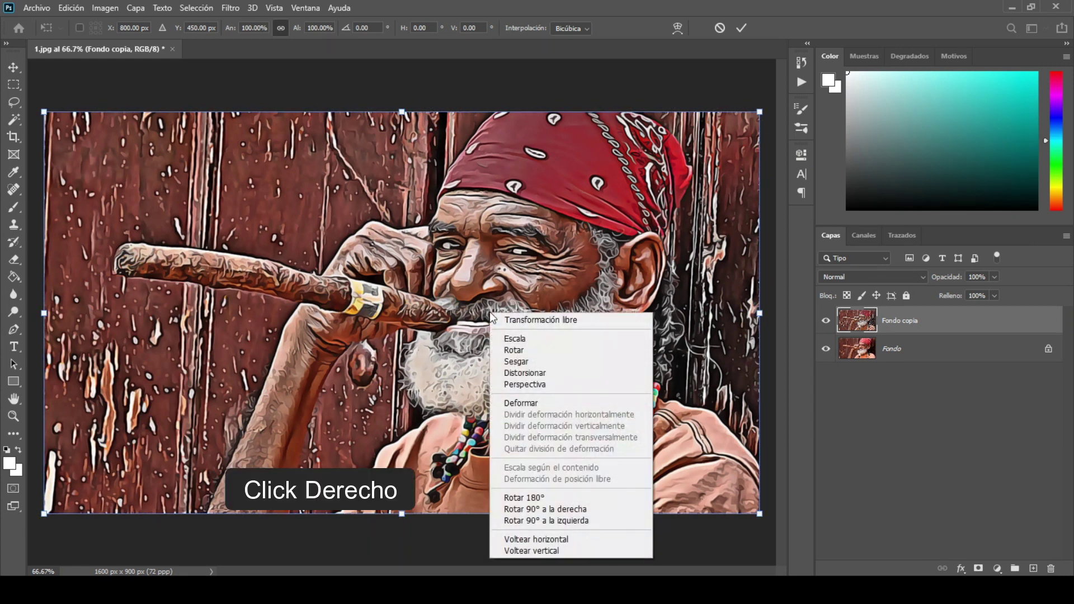
click(549, 539)
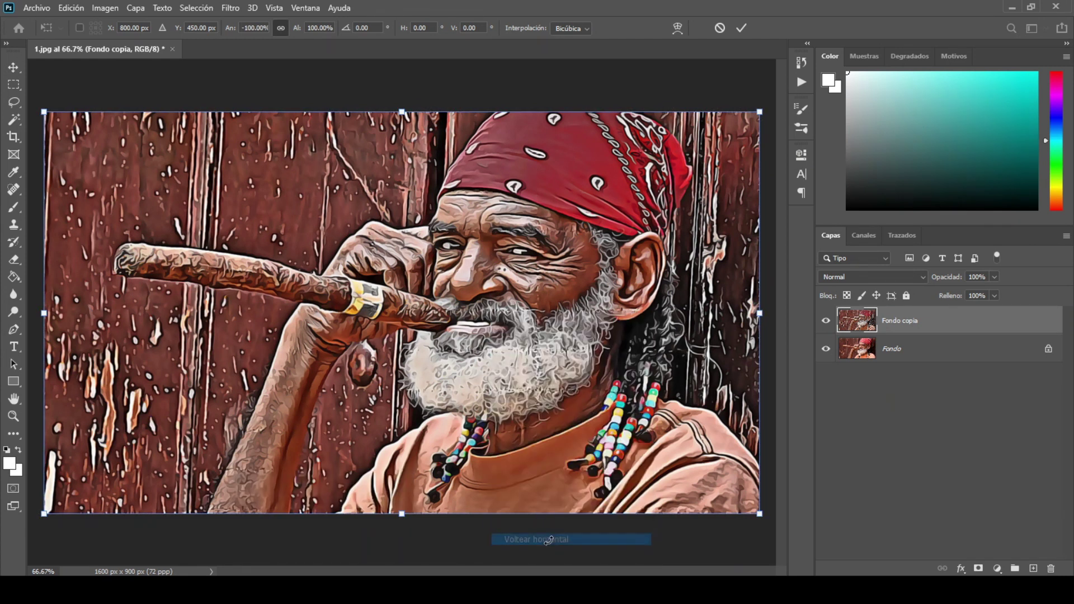
click(744, 31)
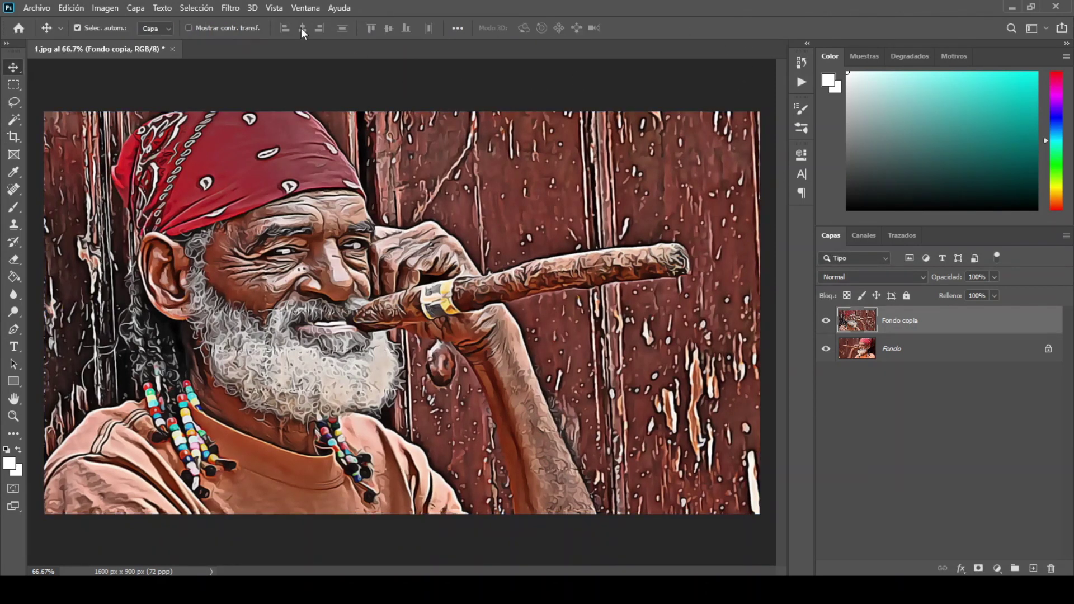
Apply Estilizar > Difusión in Anisotrópico mode to the flipped portrait
click(232, 9)
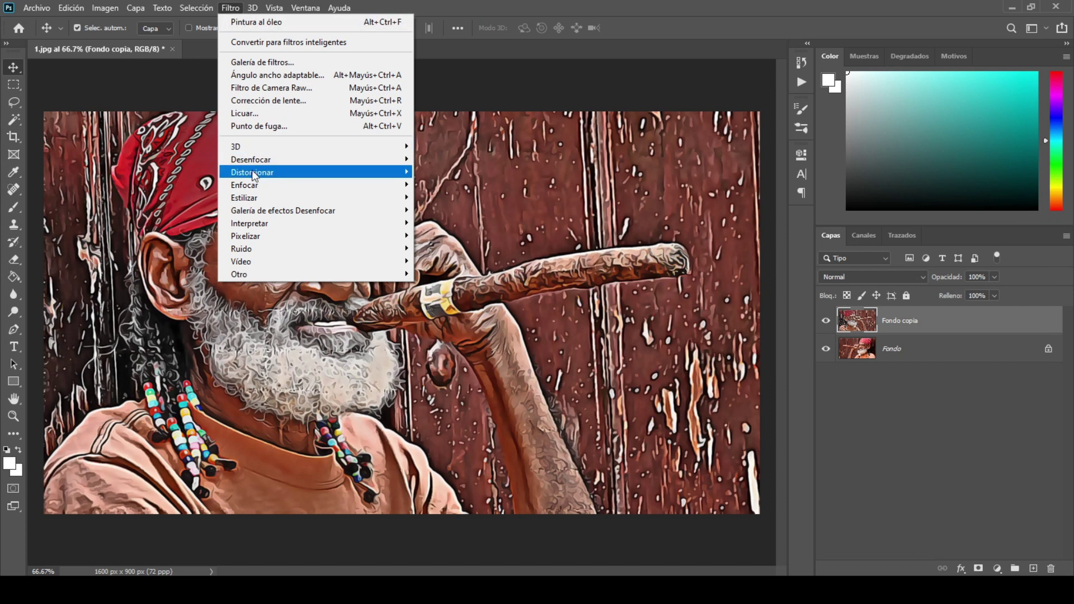
mouse_move(244, 197)
click(471, 209)
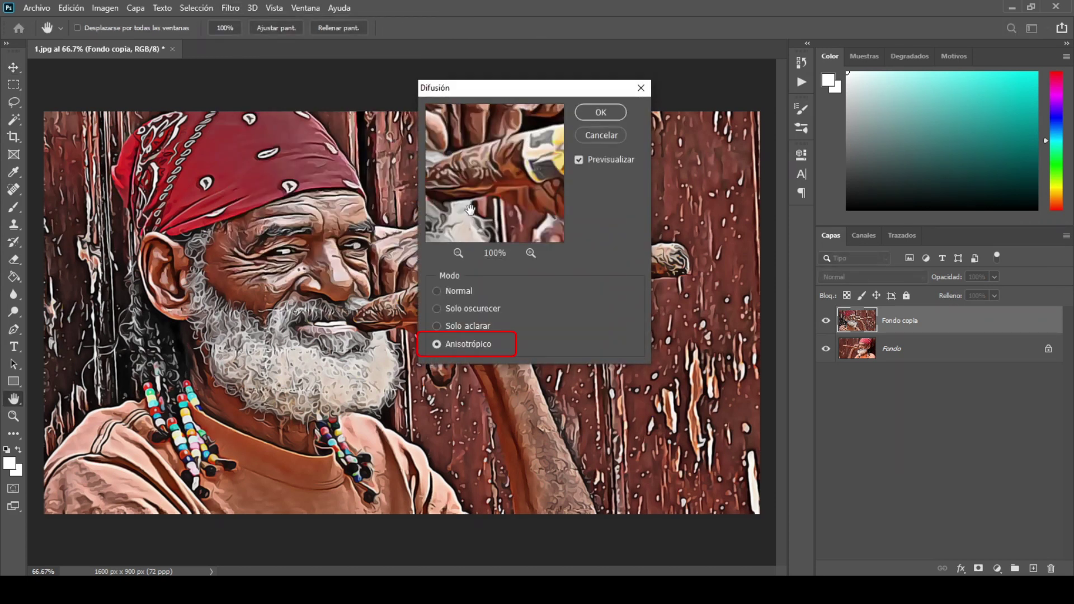
click(587, 110)
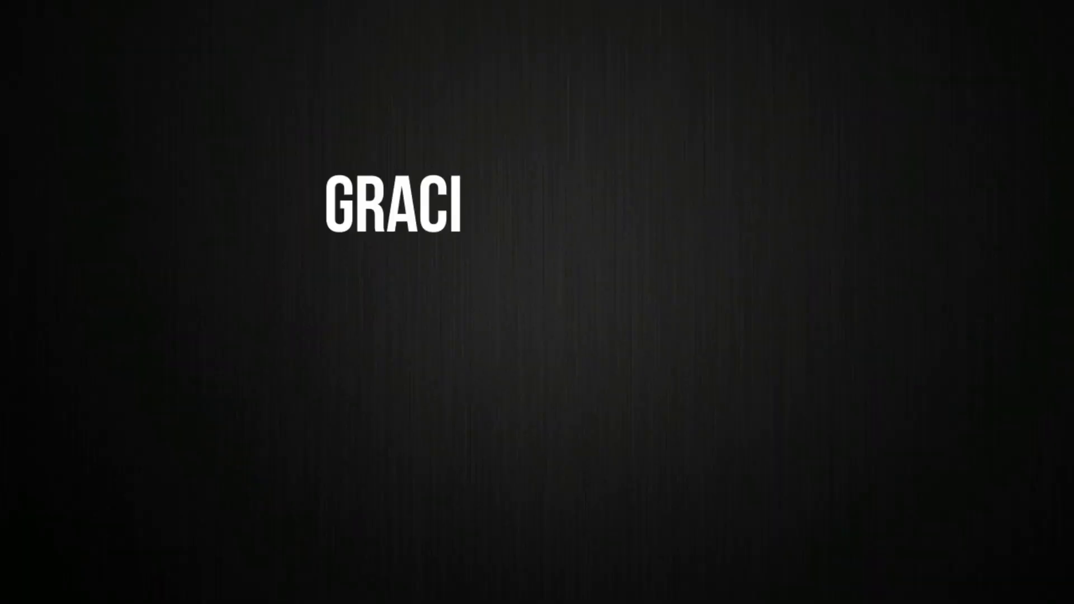